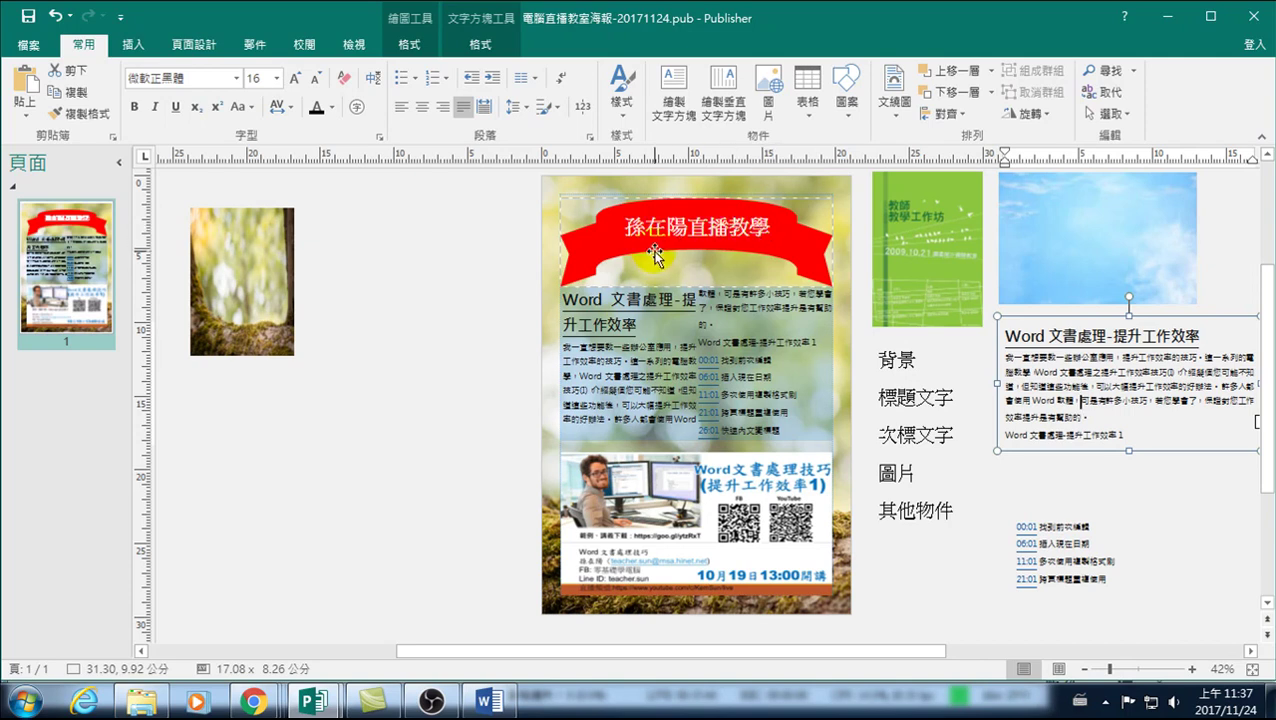
- Move the red ribbon banner title off the poster onto the left scratch area
mouse_move(657, 255)
left_mouse_down()
mouse_move(332, 438)
mouse_move(292, 446)
left_mouse_up()
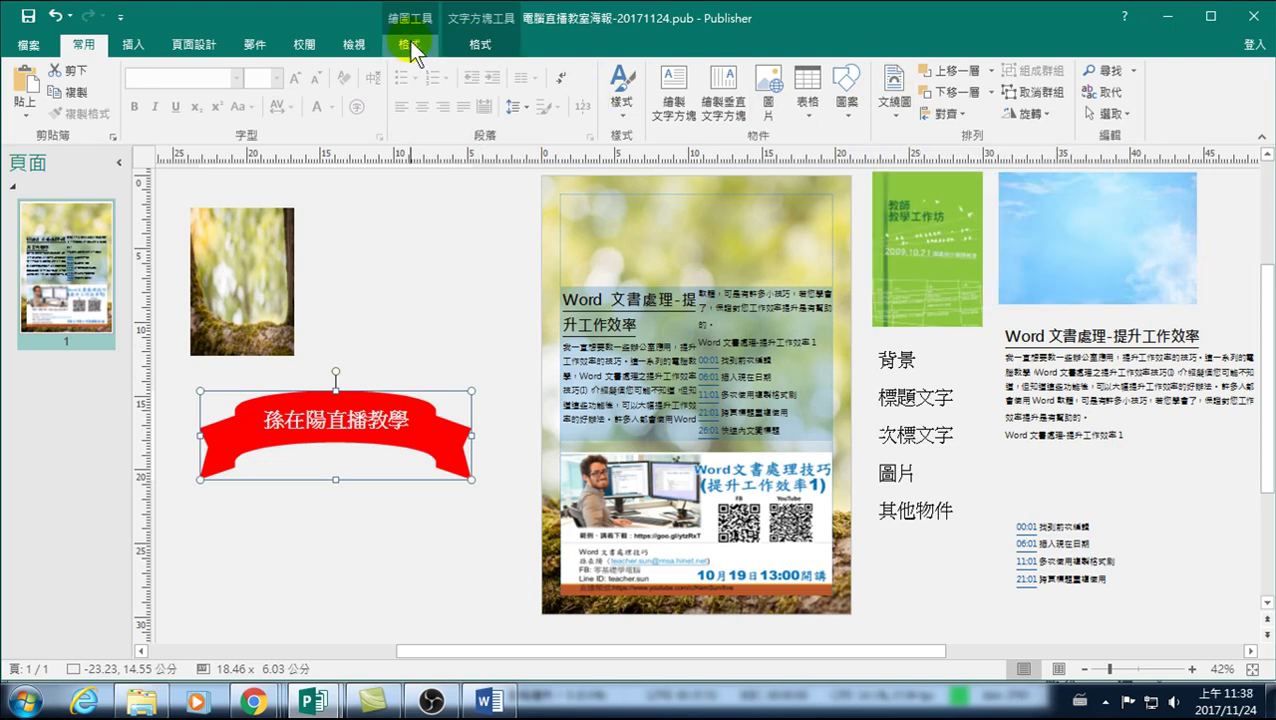
left_click(396, 253)
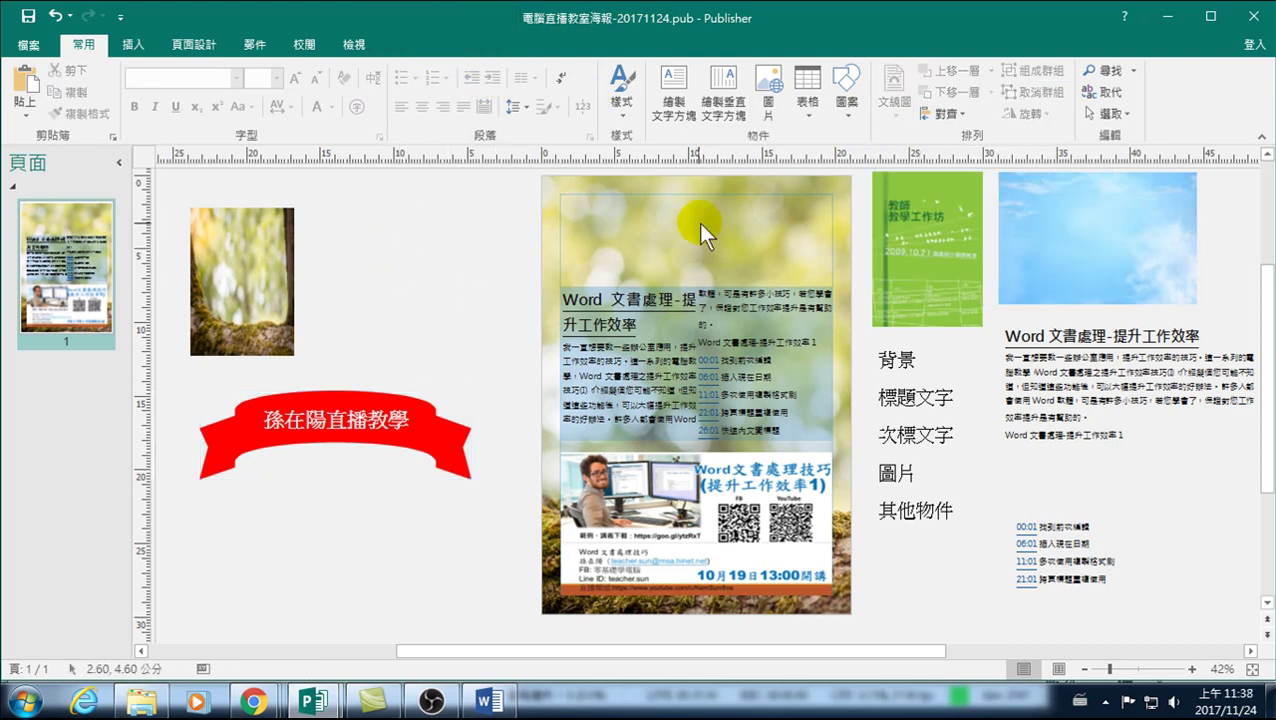
- Draw a text box beside the poster, type a short Chinese title, and widen it to about 9.14 × 1.72 cm
left_click(143, 42)
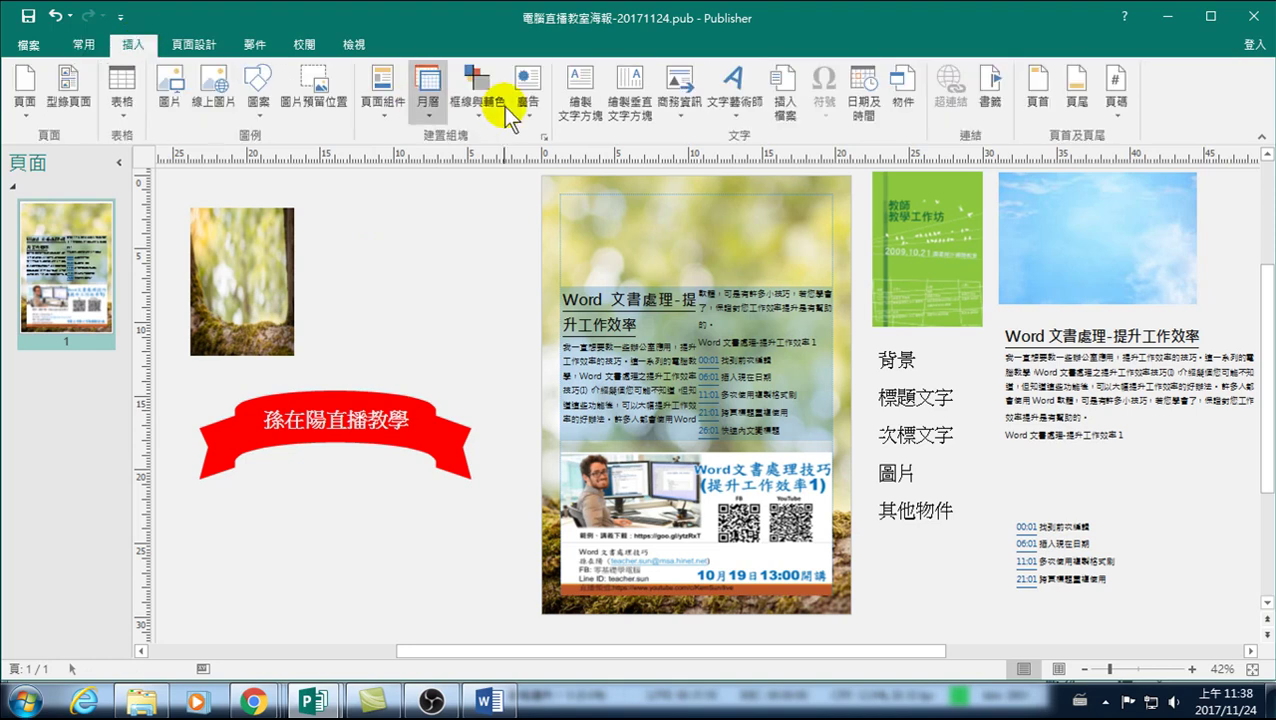
left_click(580, 112)
left_click_drag(371, 231, 422, 281)
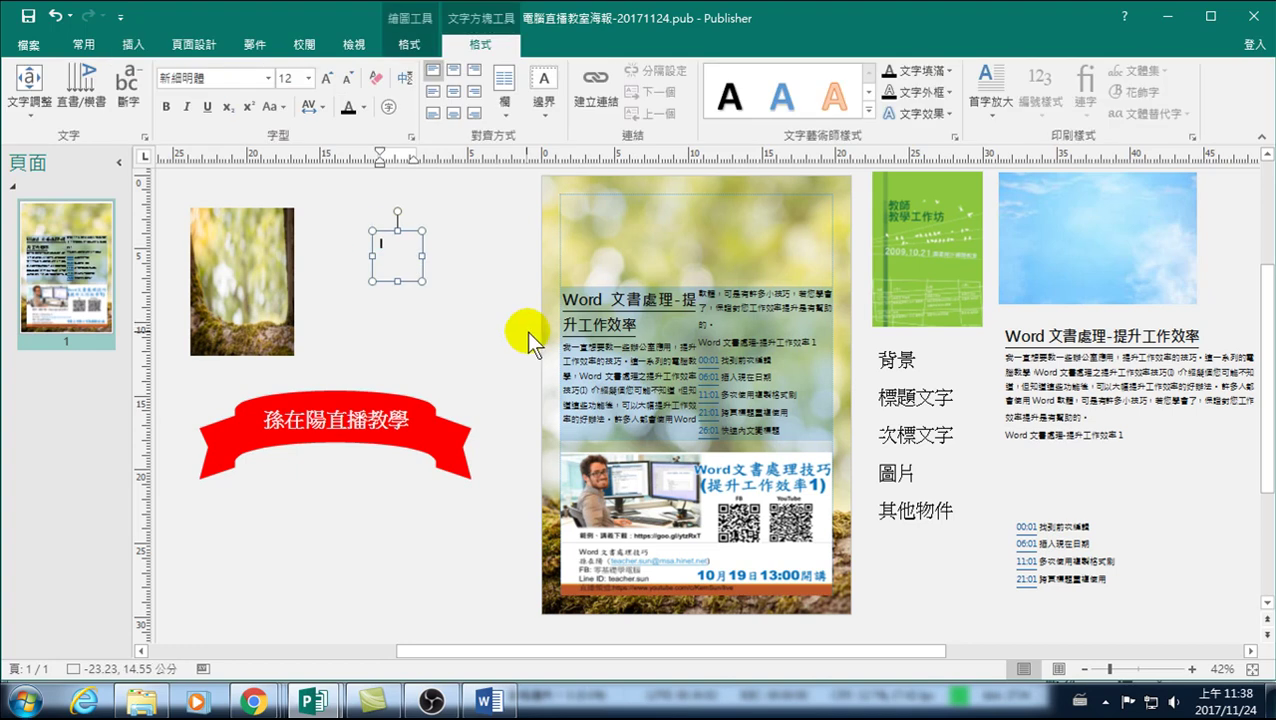
type("W")
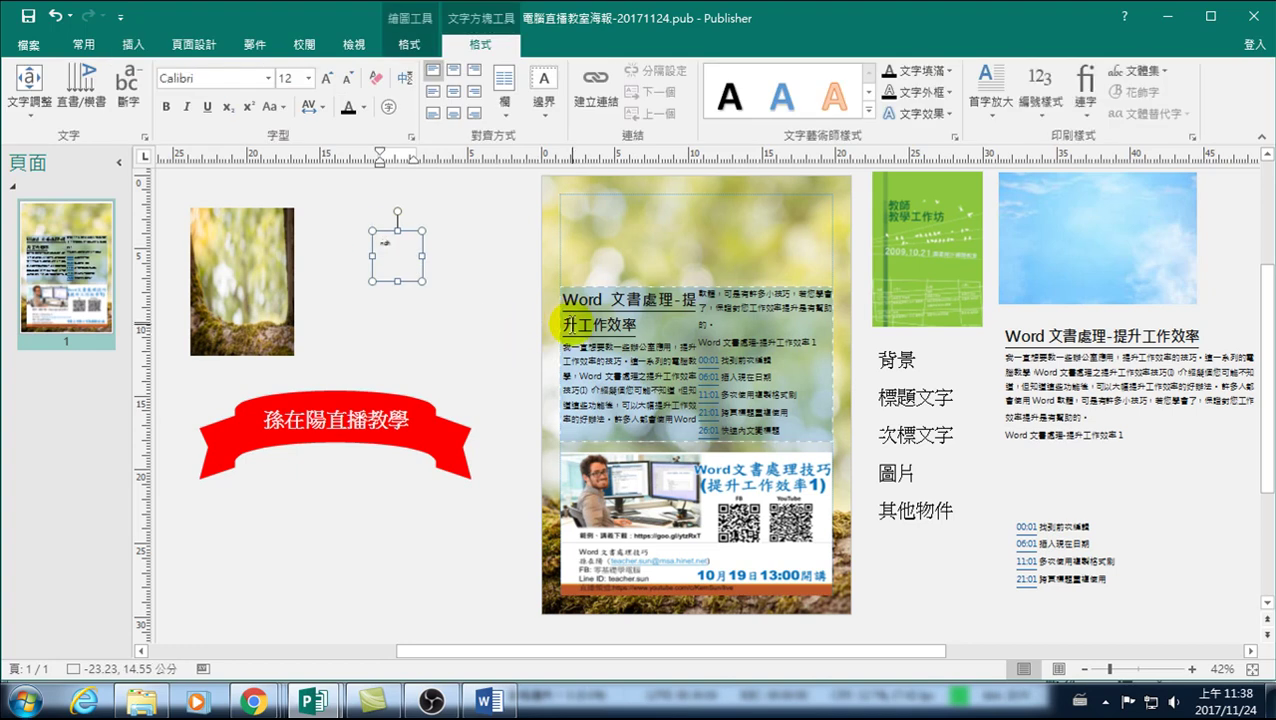
key("ctrl+space")
type("nd")
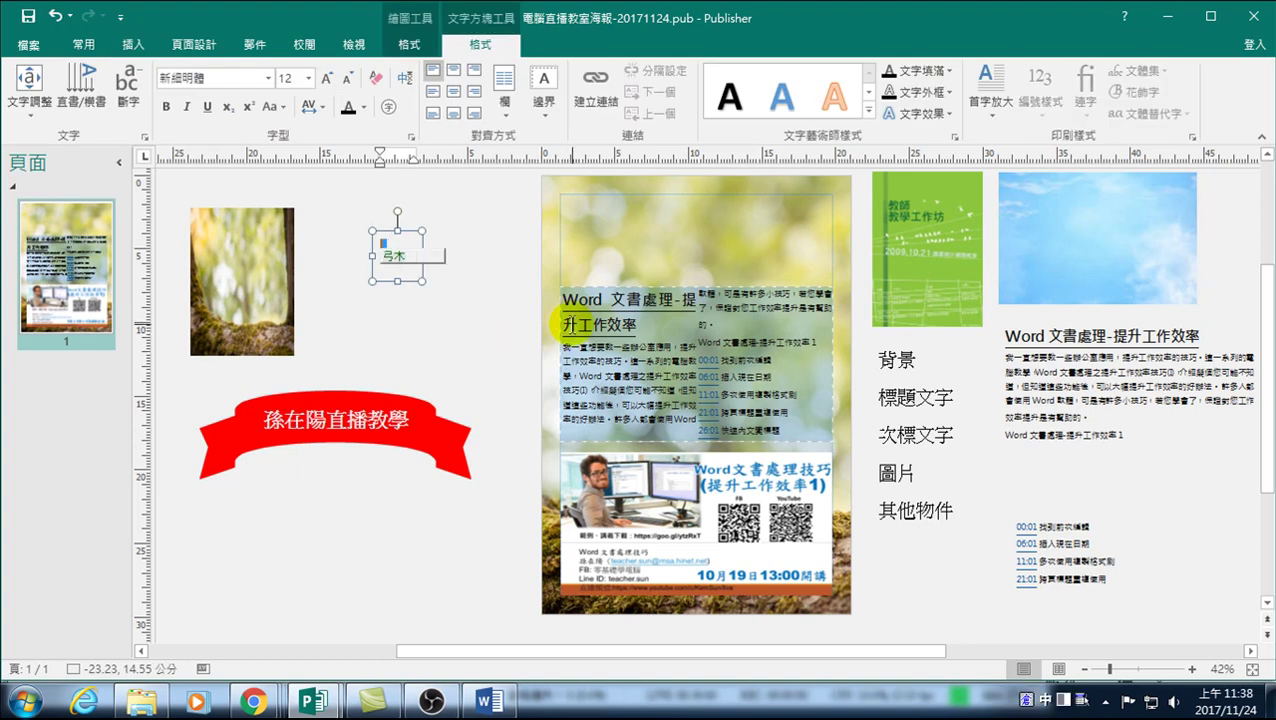
type("klgh 1jbmm 1qh")
type("k hb")
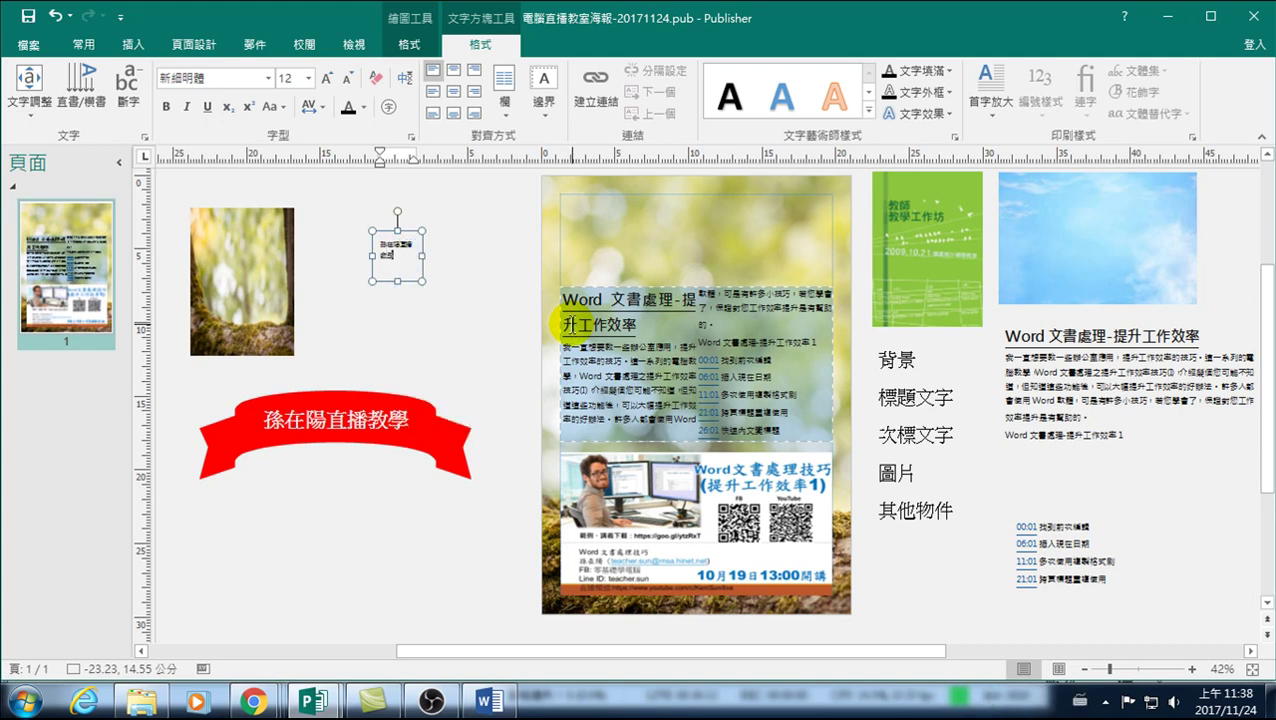
left_click_drag(424, 281, 519, 269)
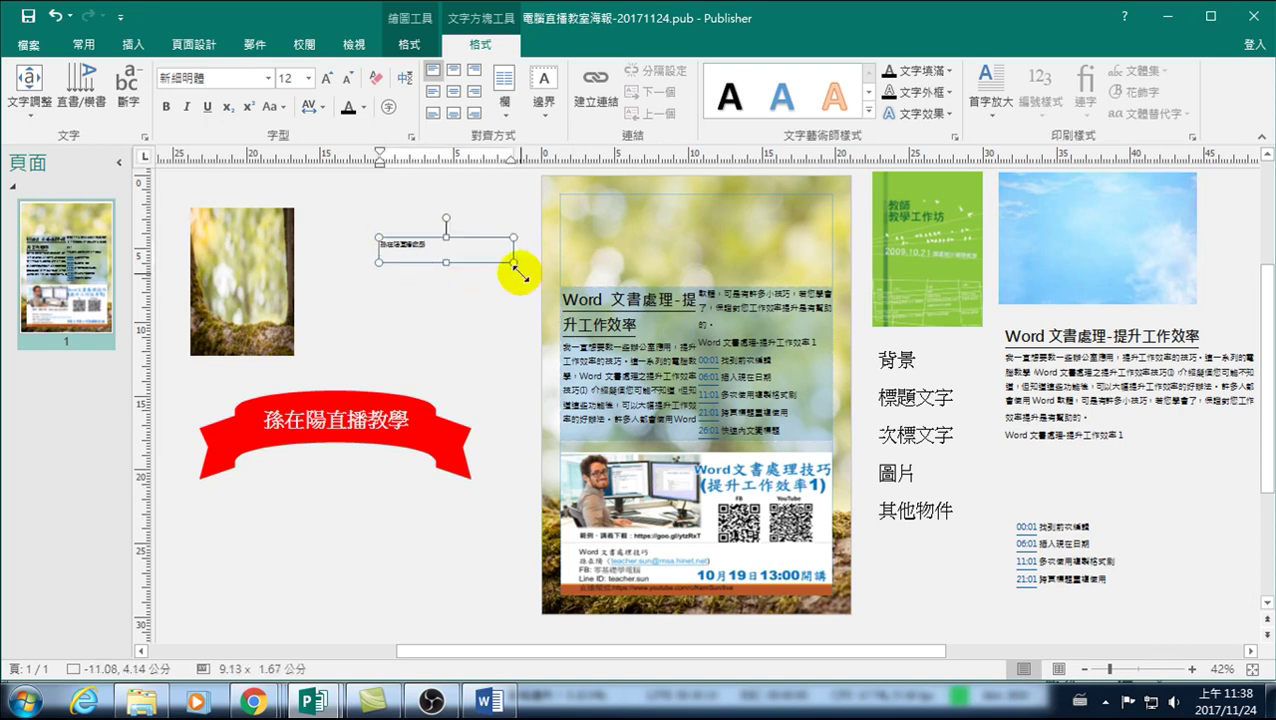
left_click(400, 230)
- Enlarge the new box's title text to 36 pt with Grow Font
left_click(81, 44)
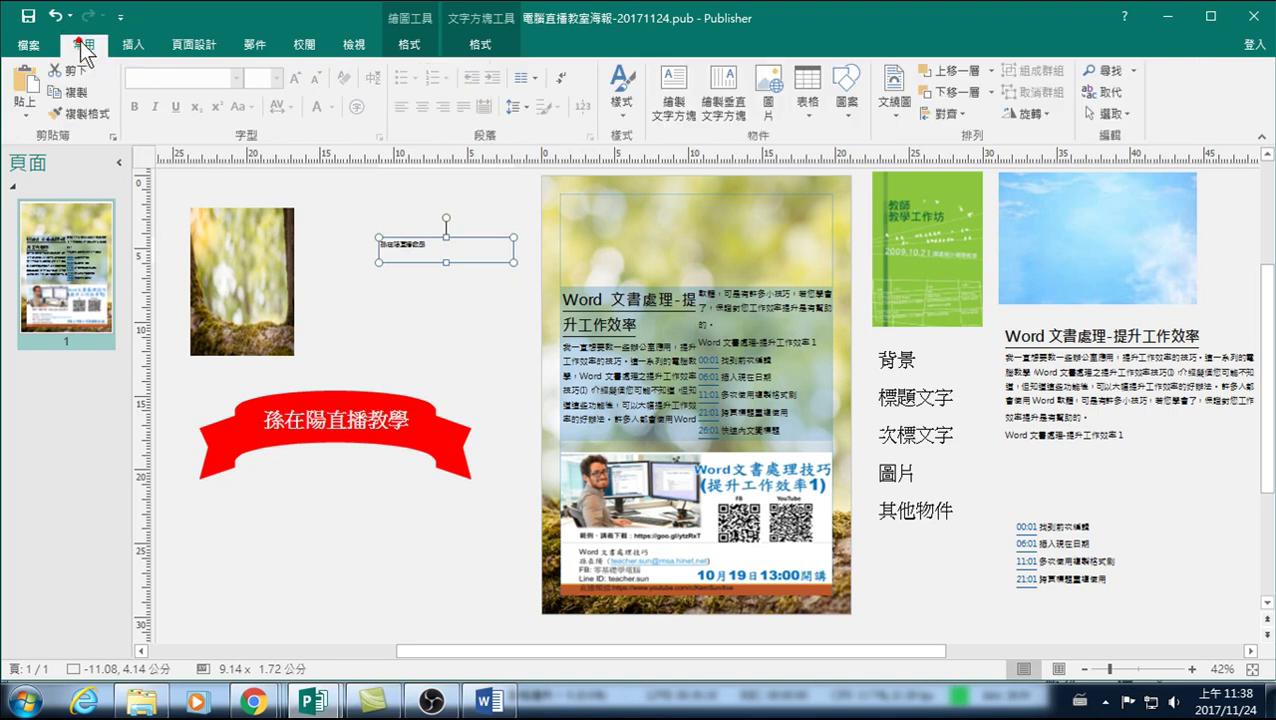
double_click(413, 243)
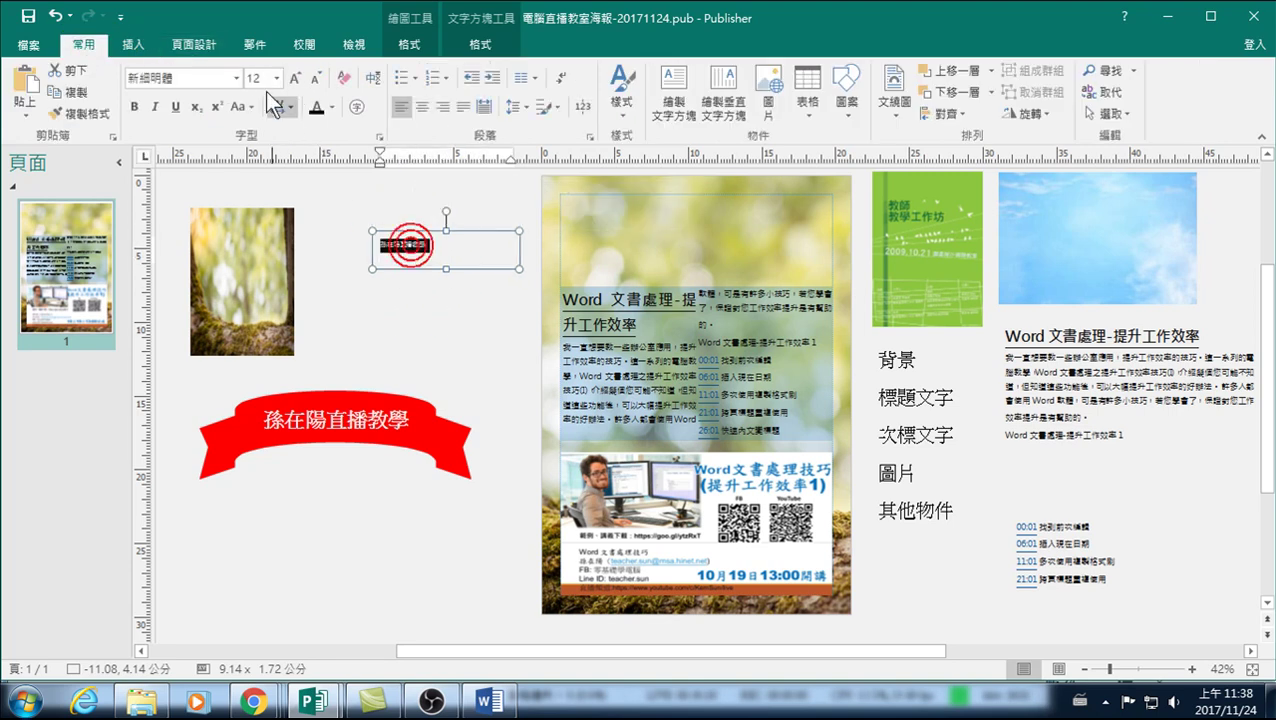
left_click(293, 80)
left_click(293, 80)
left_click(293, 80)
left_click(293, 80)
- Apply an orange style from the WordArt Styles gallery to the title
left_click(479, 45)
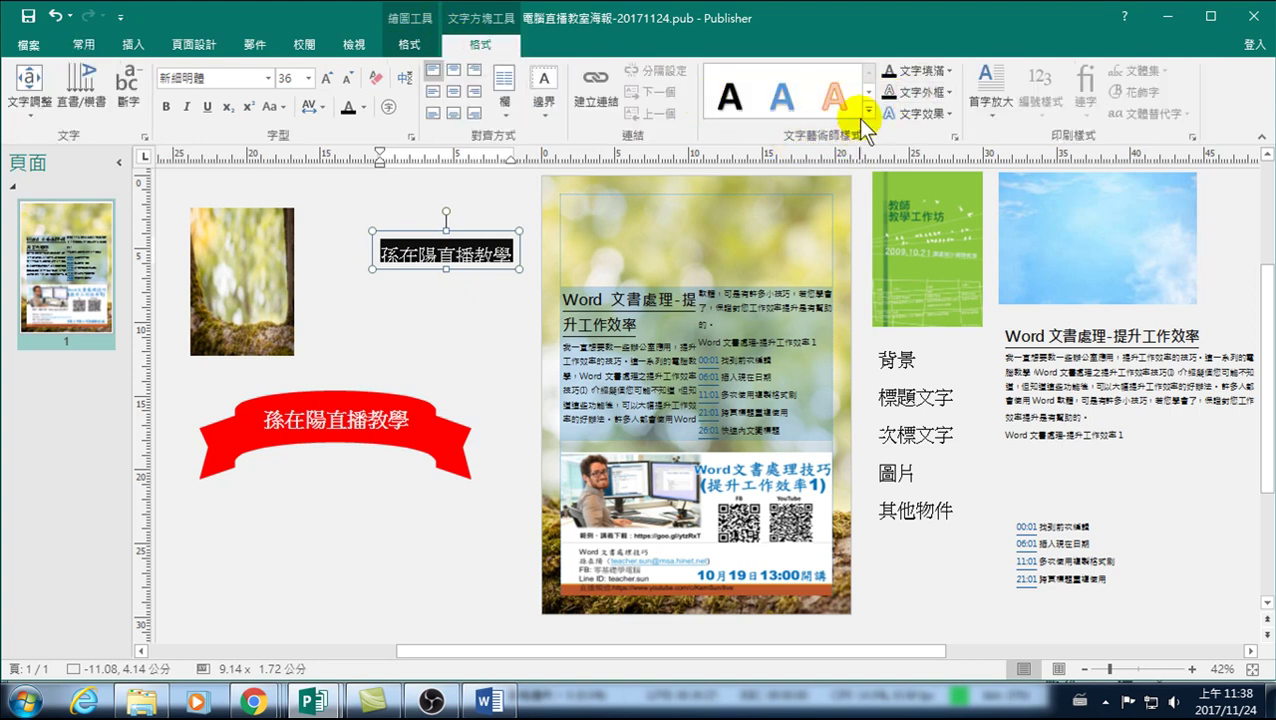
left_click(869, 111)
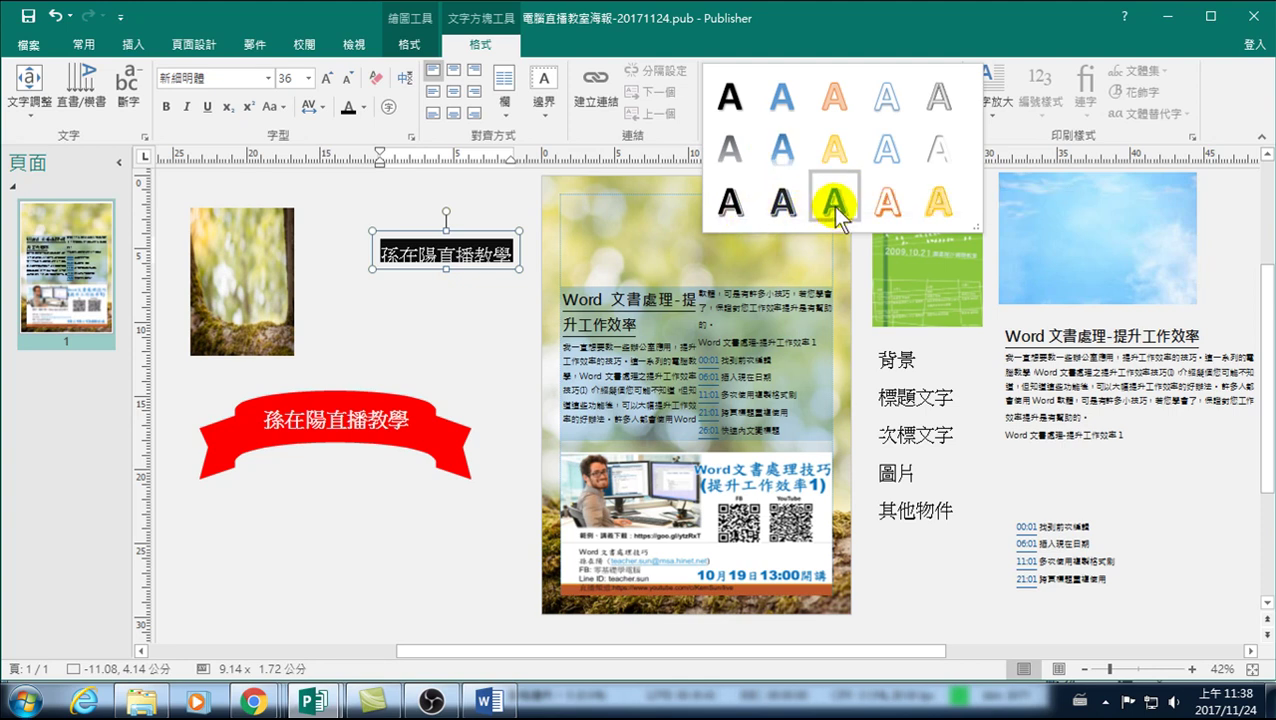
left_click(879, 205)
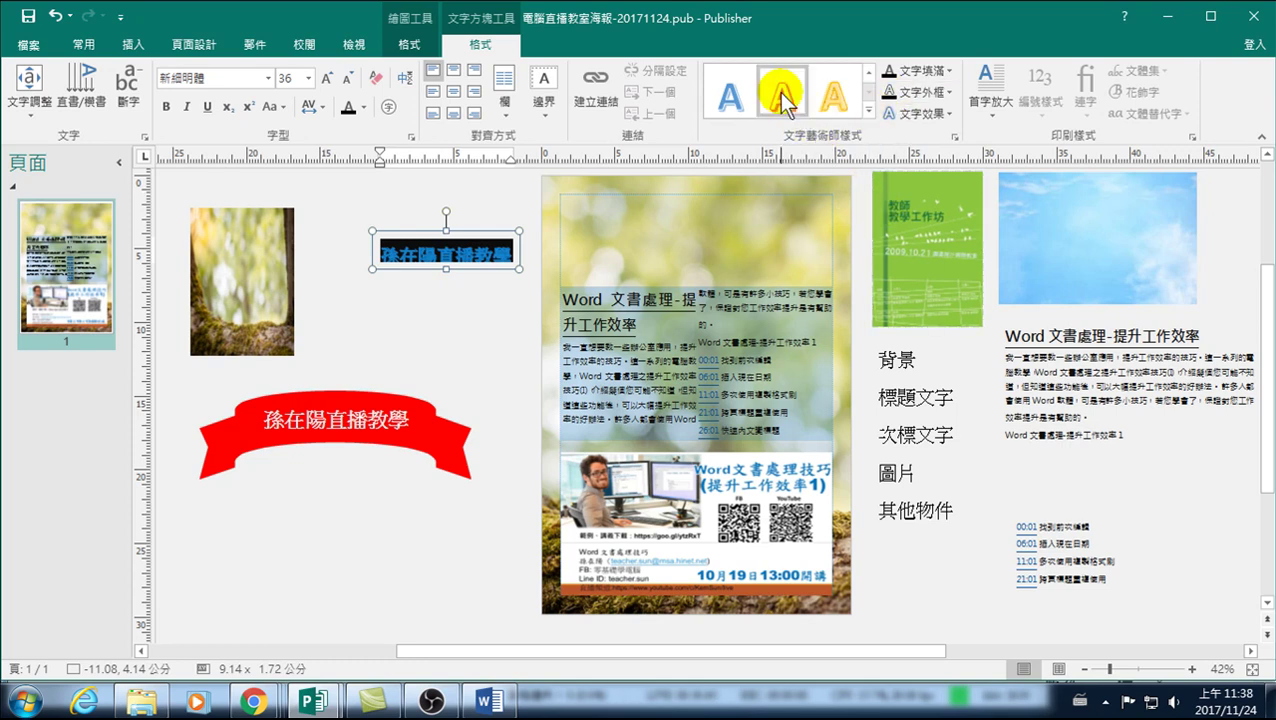
left_click(520, 269)
triple_click(522, 271)
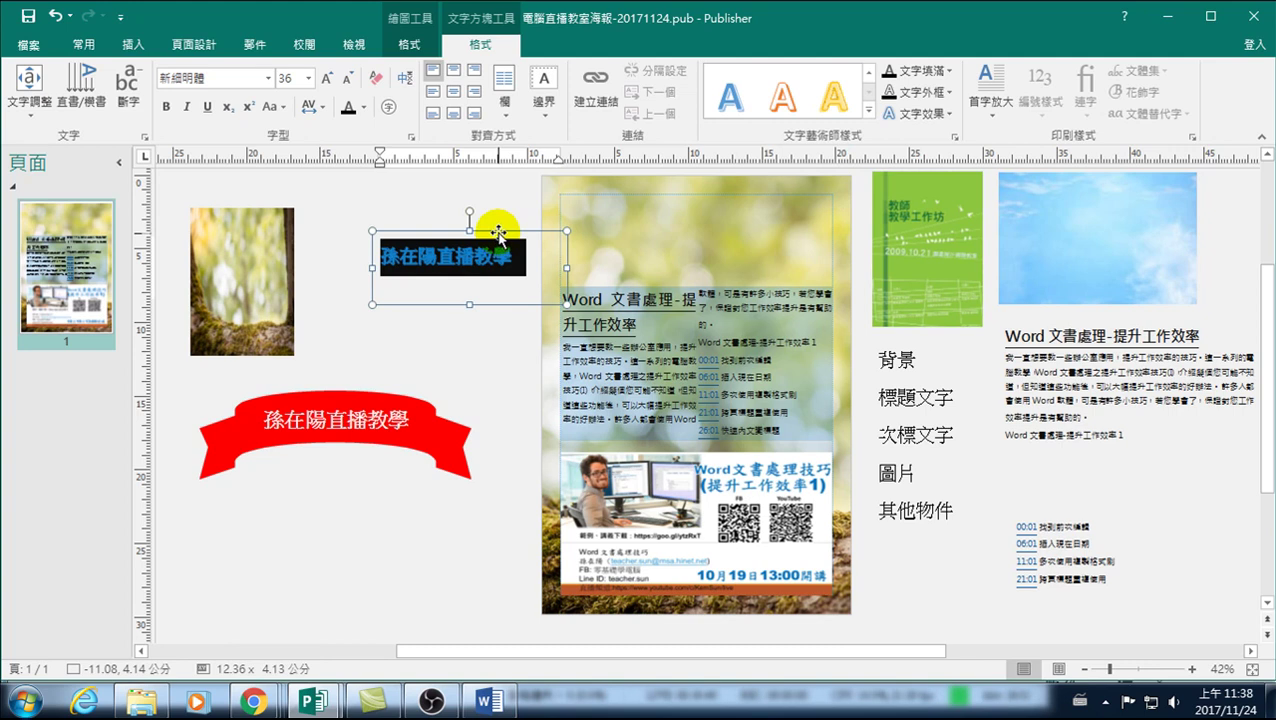
- Move the WordArt title onto the poster's top and set its font size to 80
left_click_drag(498, 232, 711, 198)
left_click(295, 78)
type("80")
key("Return")
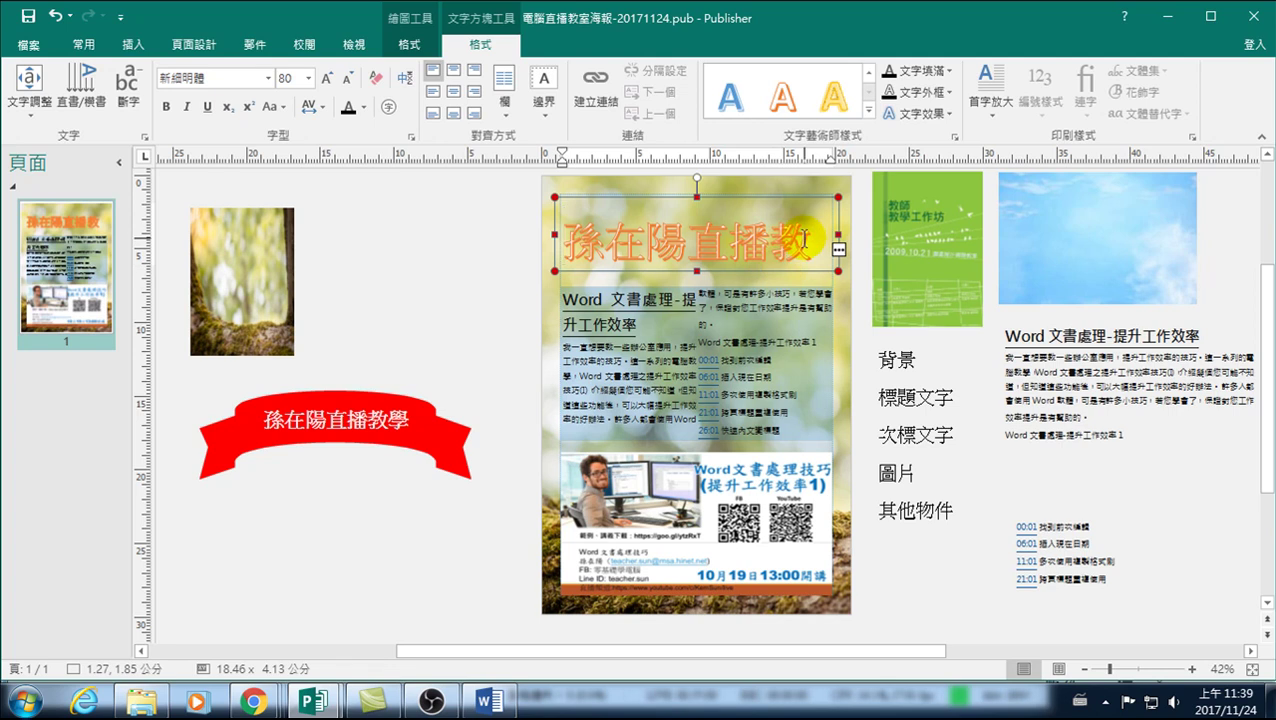
- Shrink the title to 72 pt so it fits the poster width
left_click_drag(804, 238, 508, 231)
left_click(347, 78)
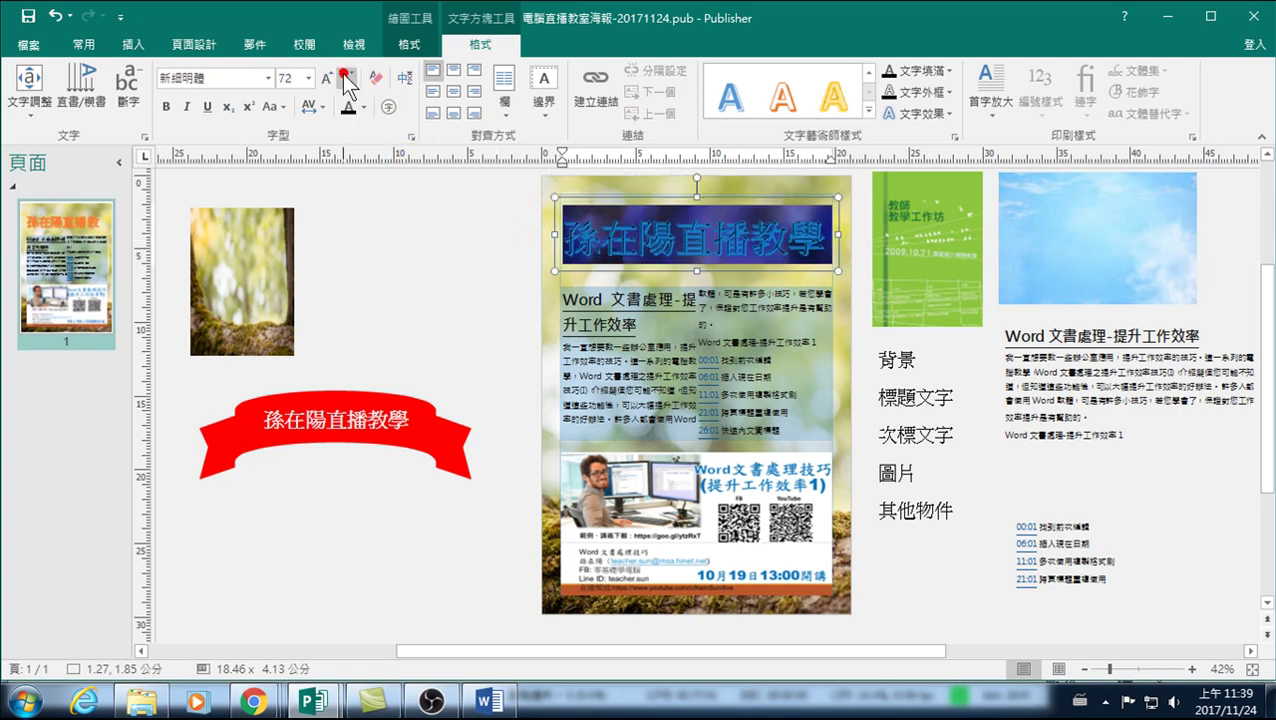
left_click(772, 243)
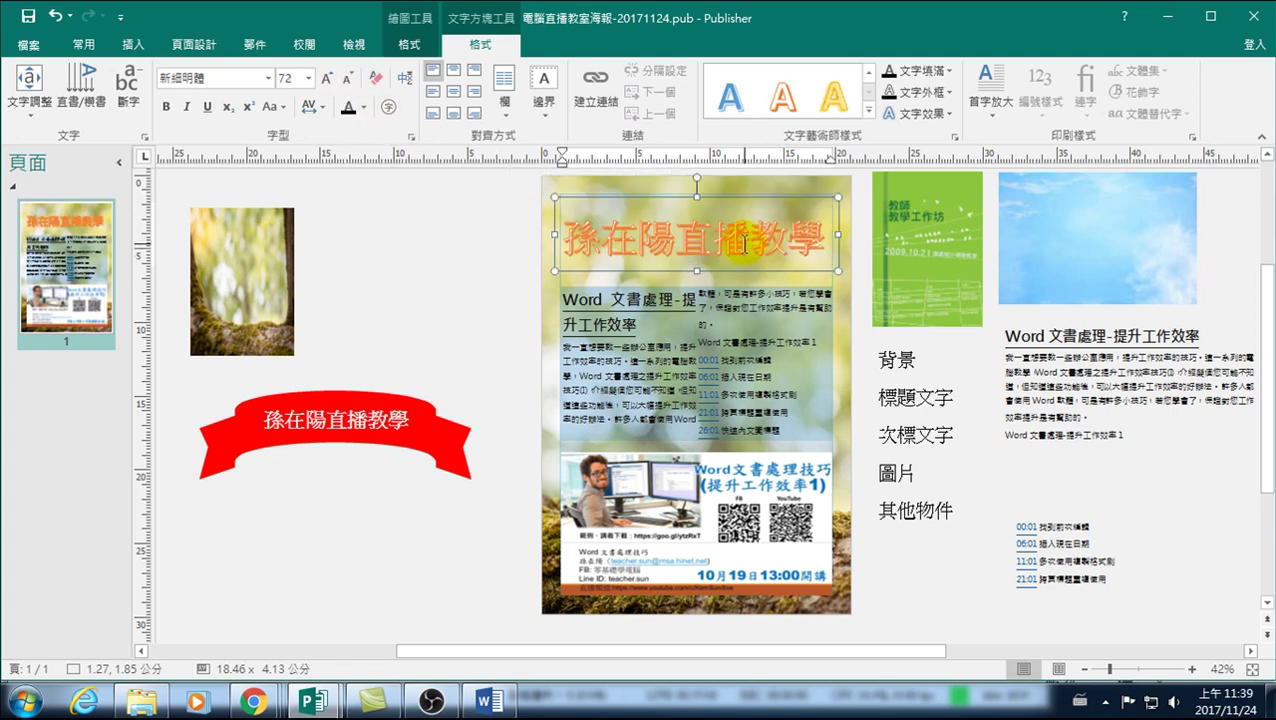
left_click(462, 254)
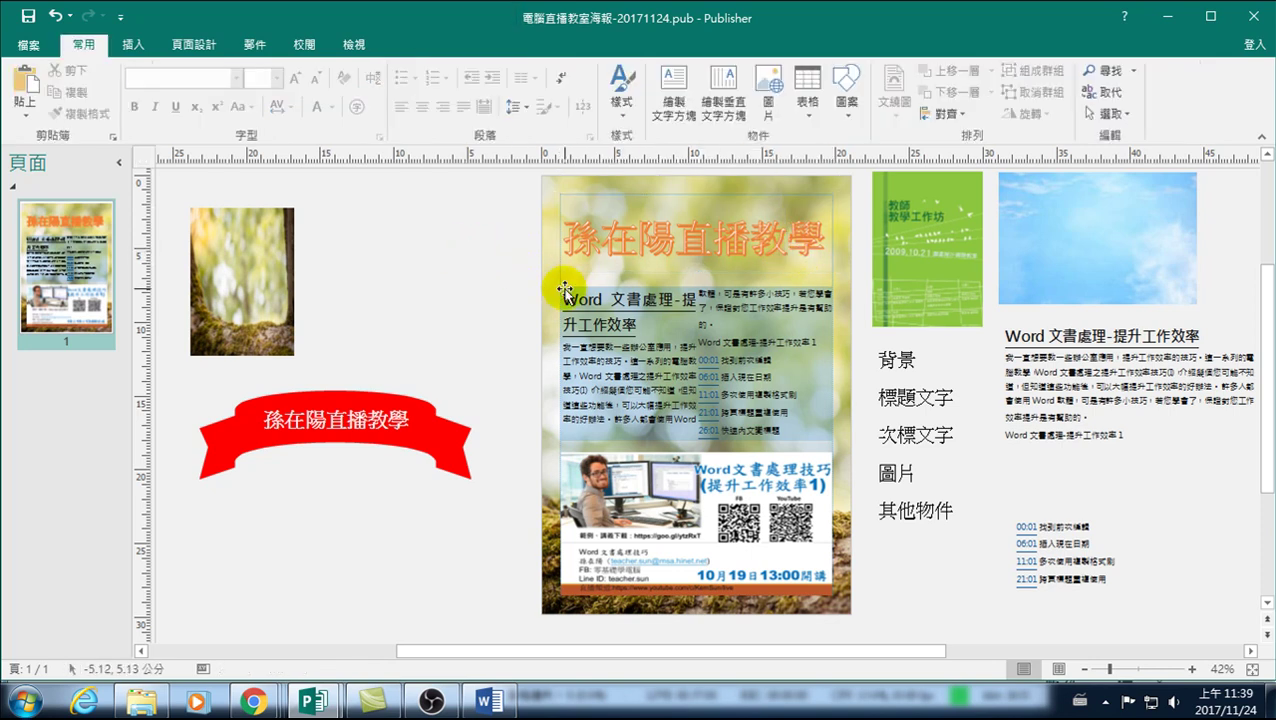
left_click(675, 240)
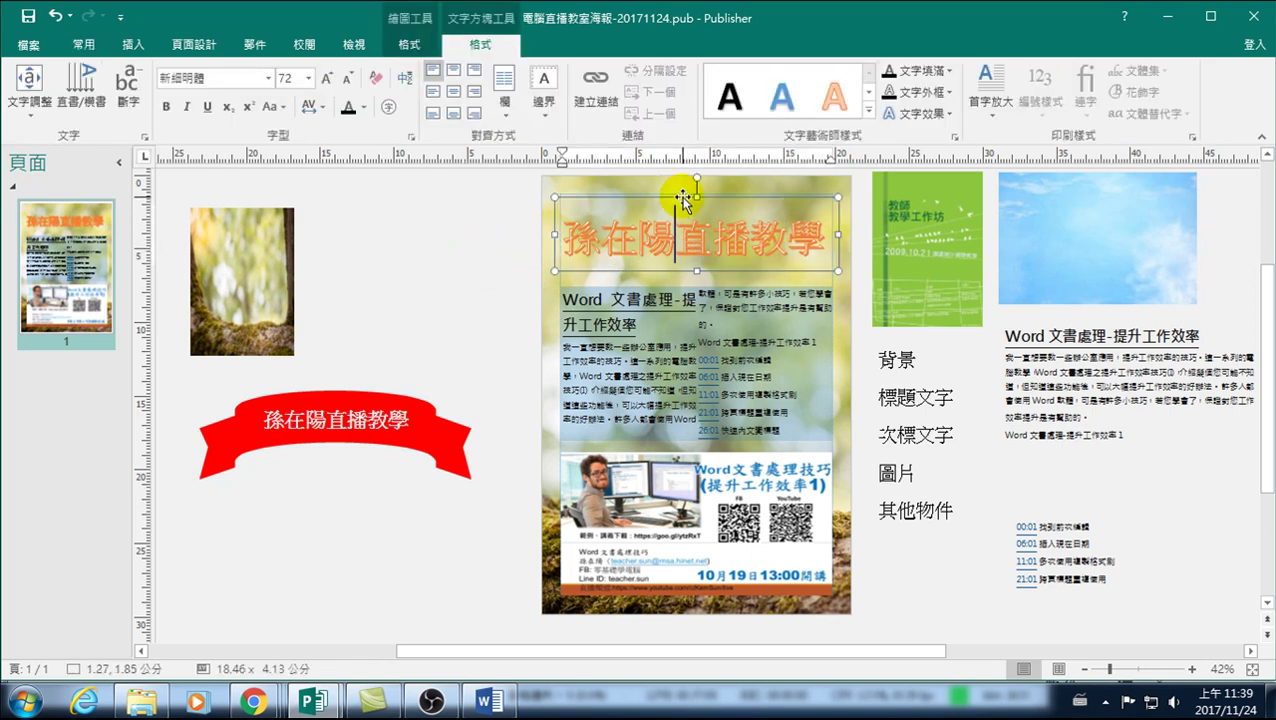
left_click(682, 197)
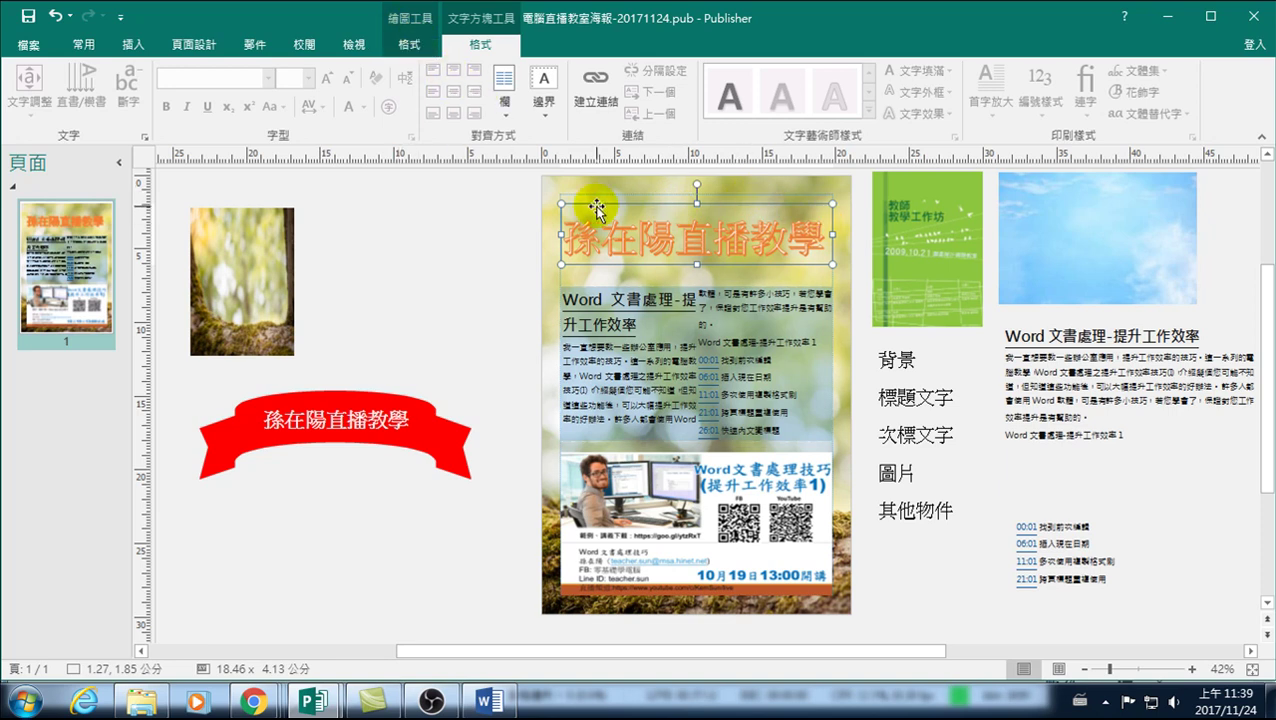
- Give the title box a solid blue Shape Fill
left_click(405, 45)
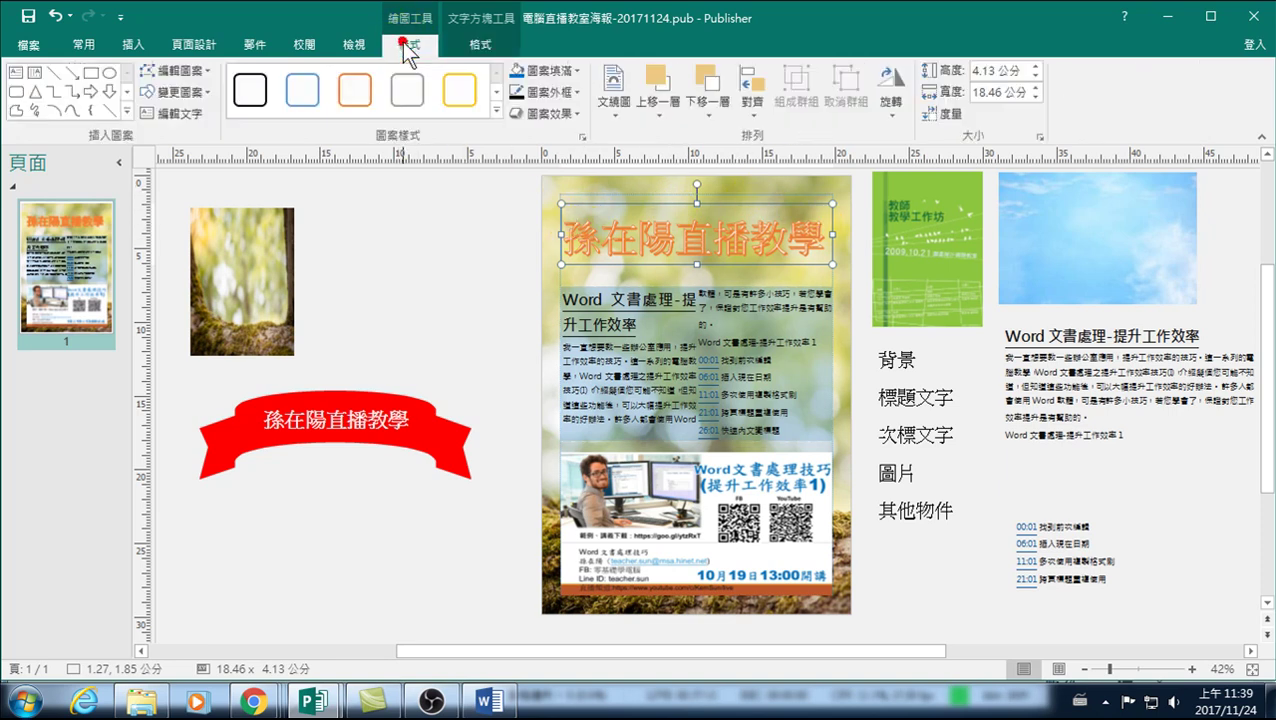
left_click(518, 71)
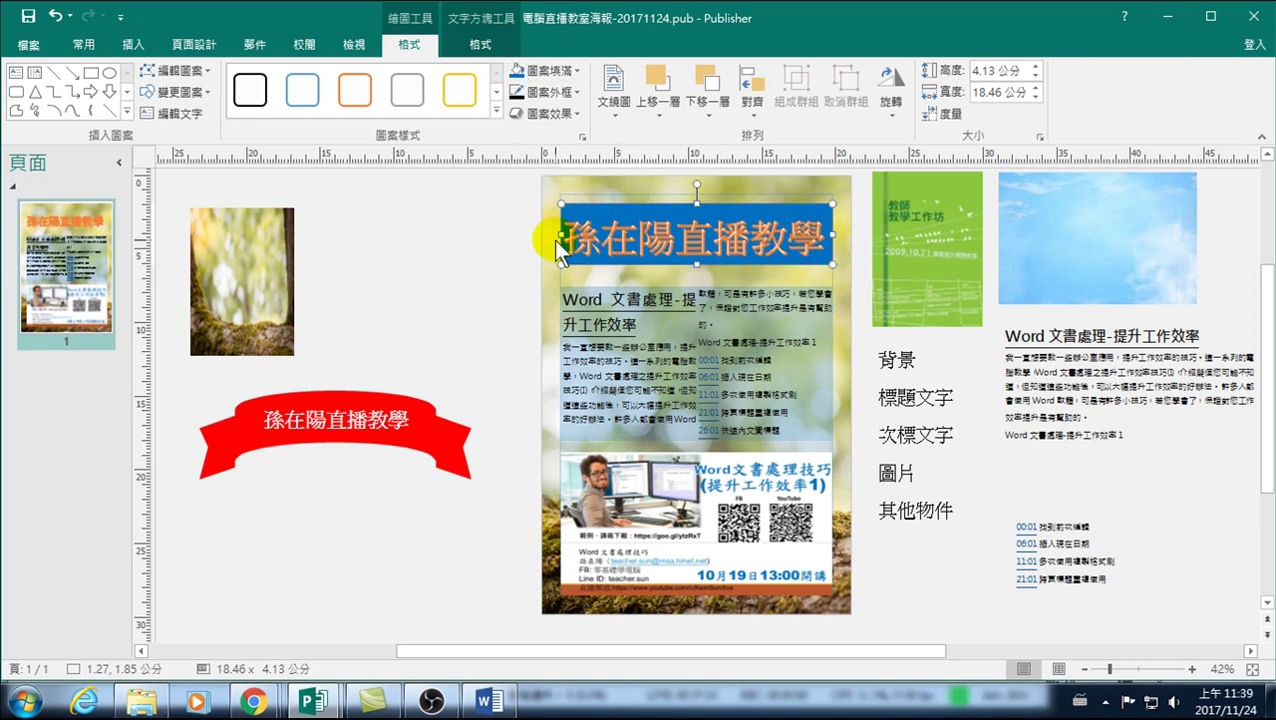
left_click(441, 256)
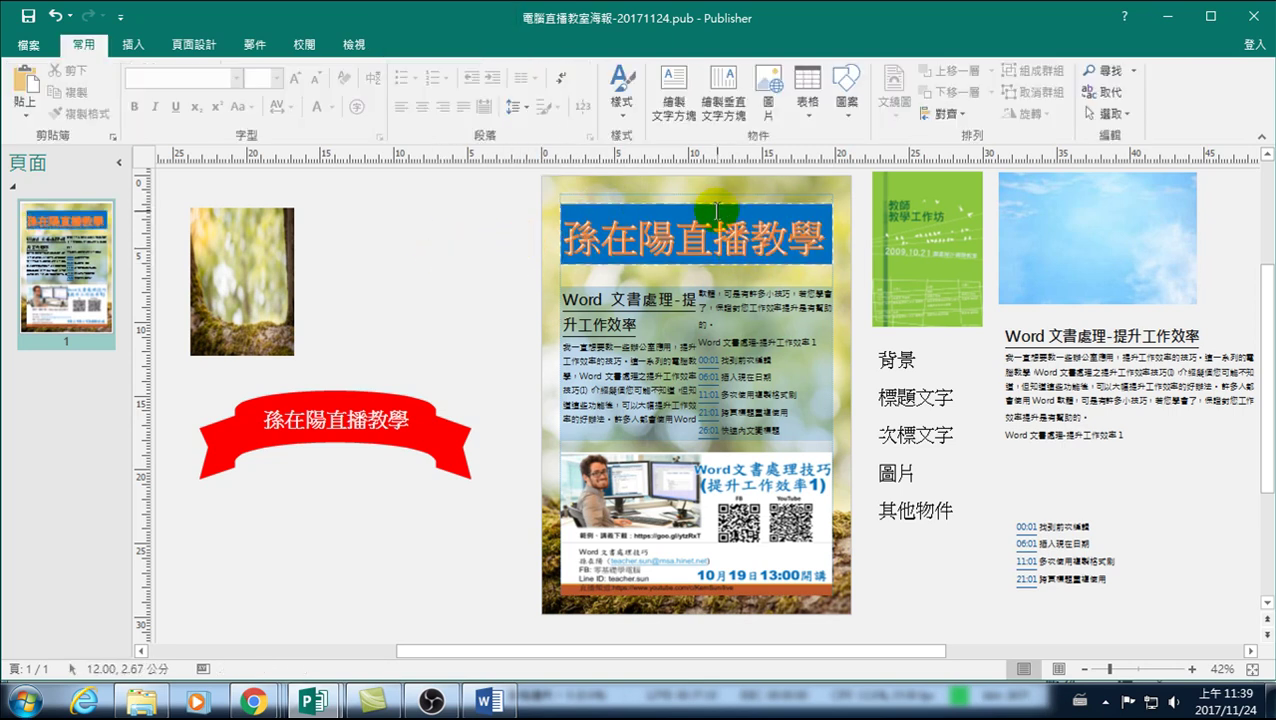
left_click(717, 207)
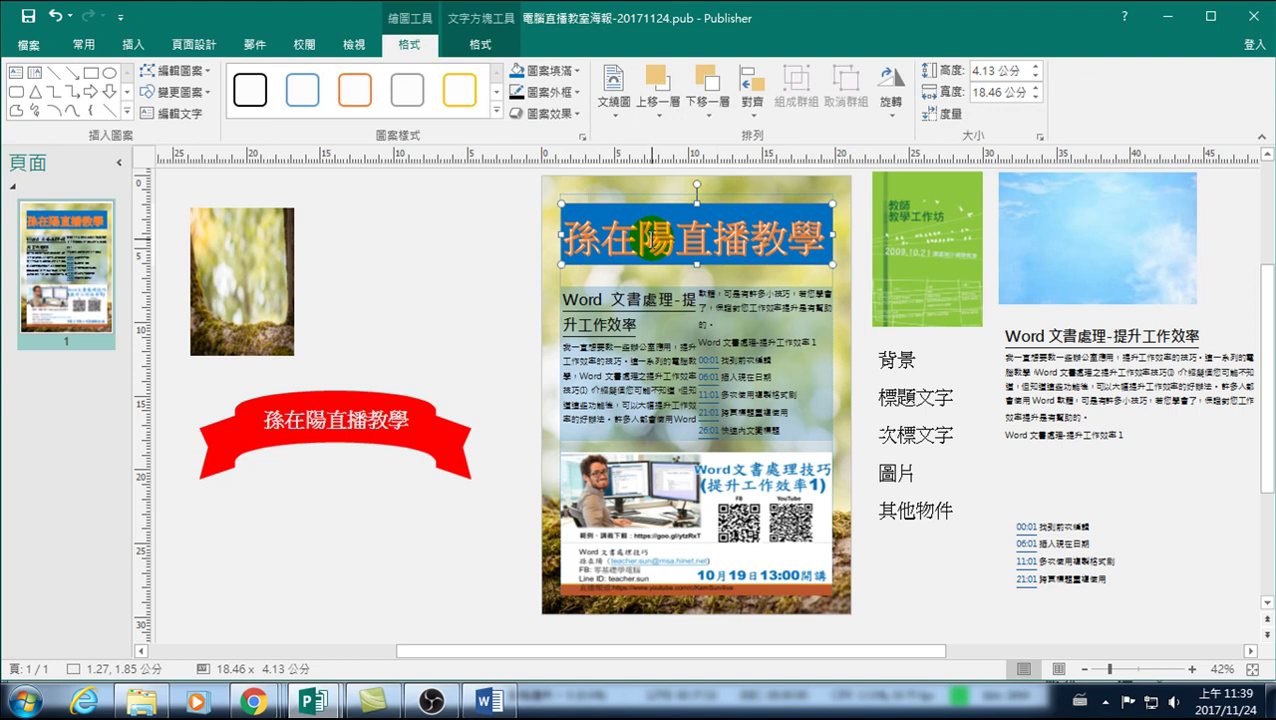
- Select the title text for further text formatting
triple_click(648, 236)
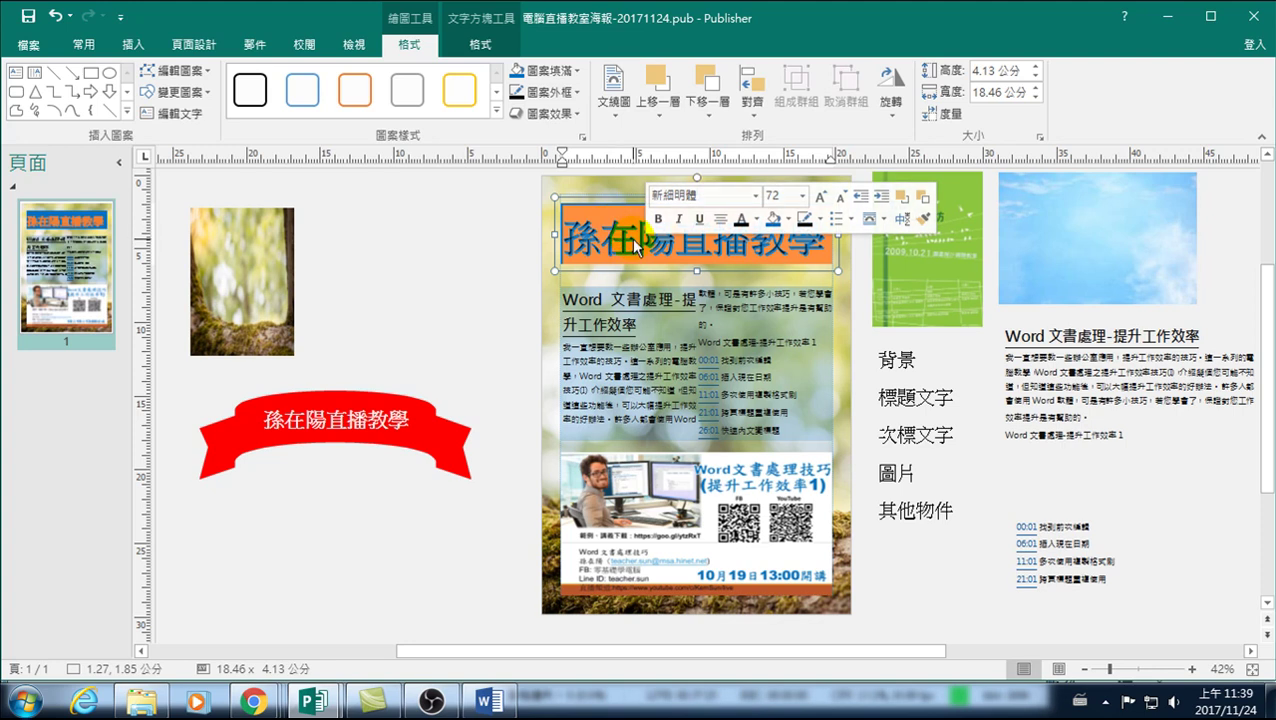
left_click(482, 44)
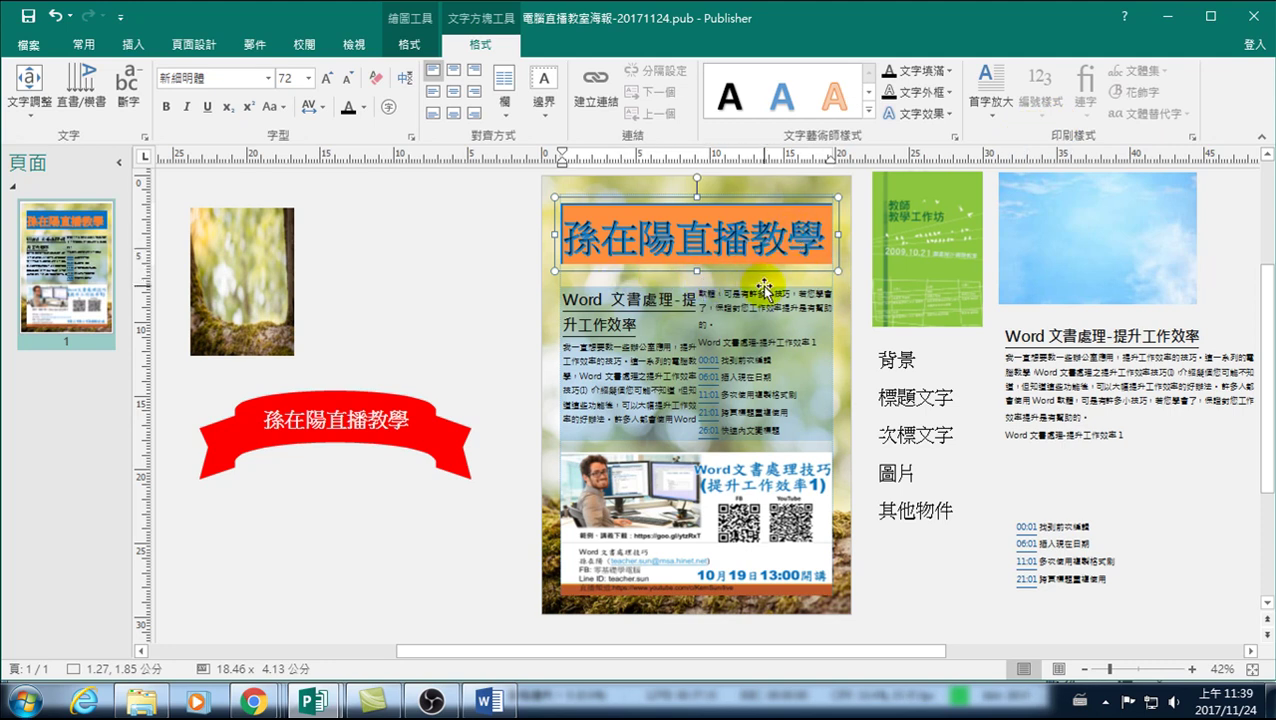
mouse_move(600, 238)
left_mouse_down()
mouse_move(565, 234)
mouse_move(815, 245)
left_mouse_up()
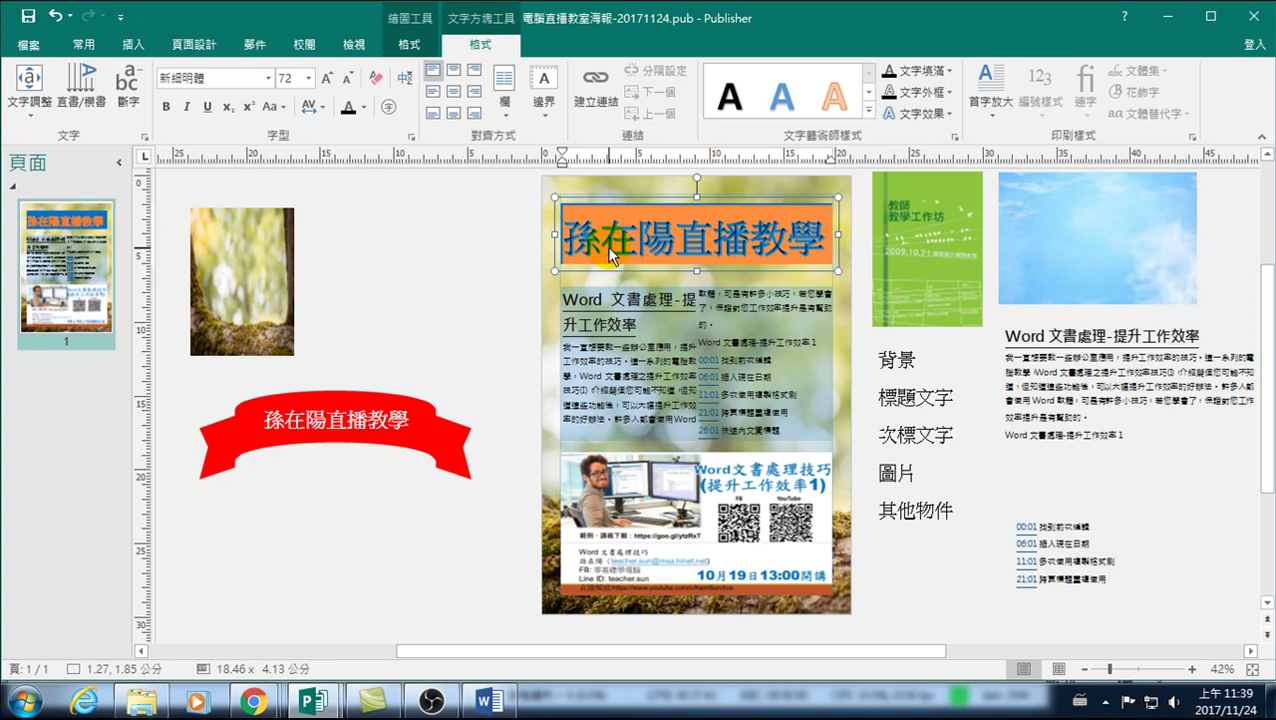
- Set the title font to 微軟正黑體 and nudge the title box higher on the poster
left_click(478, 243)
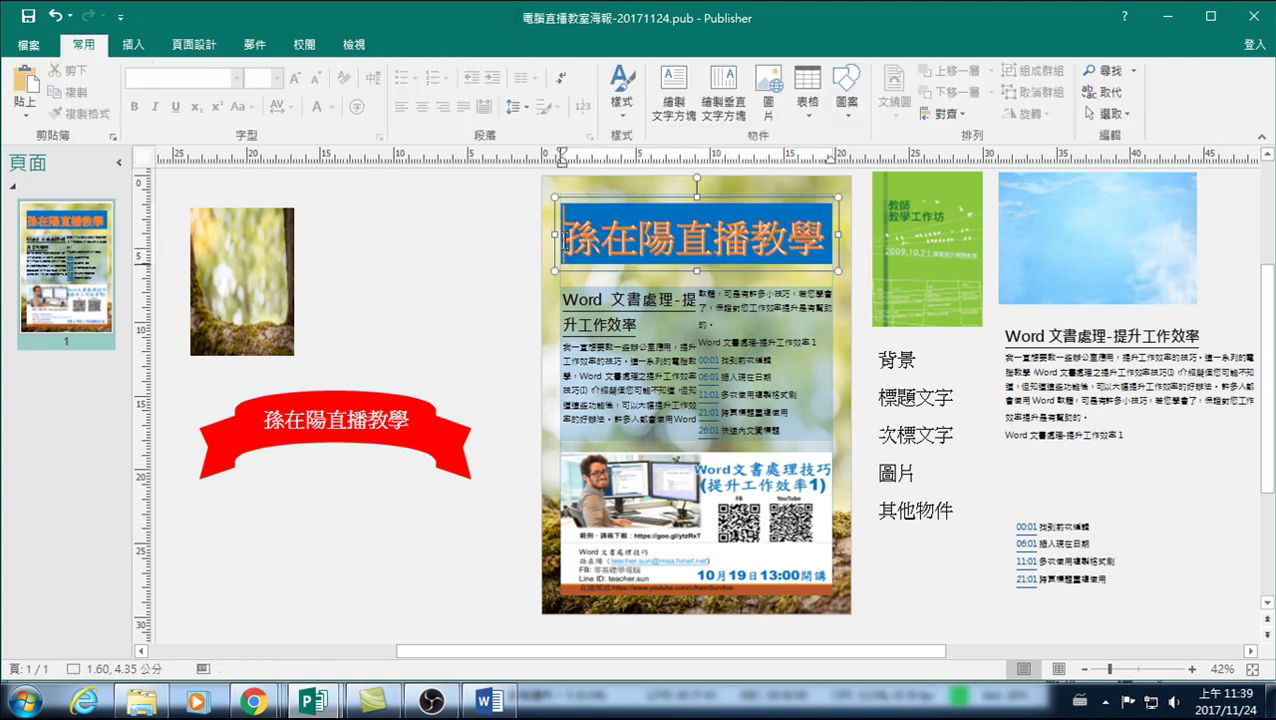
left_click(848, 239)
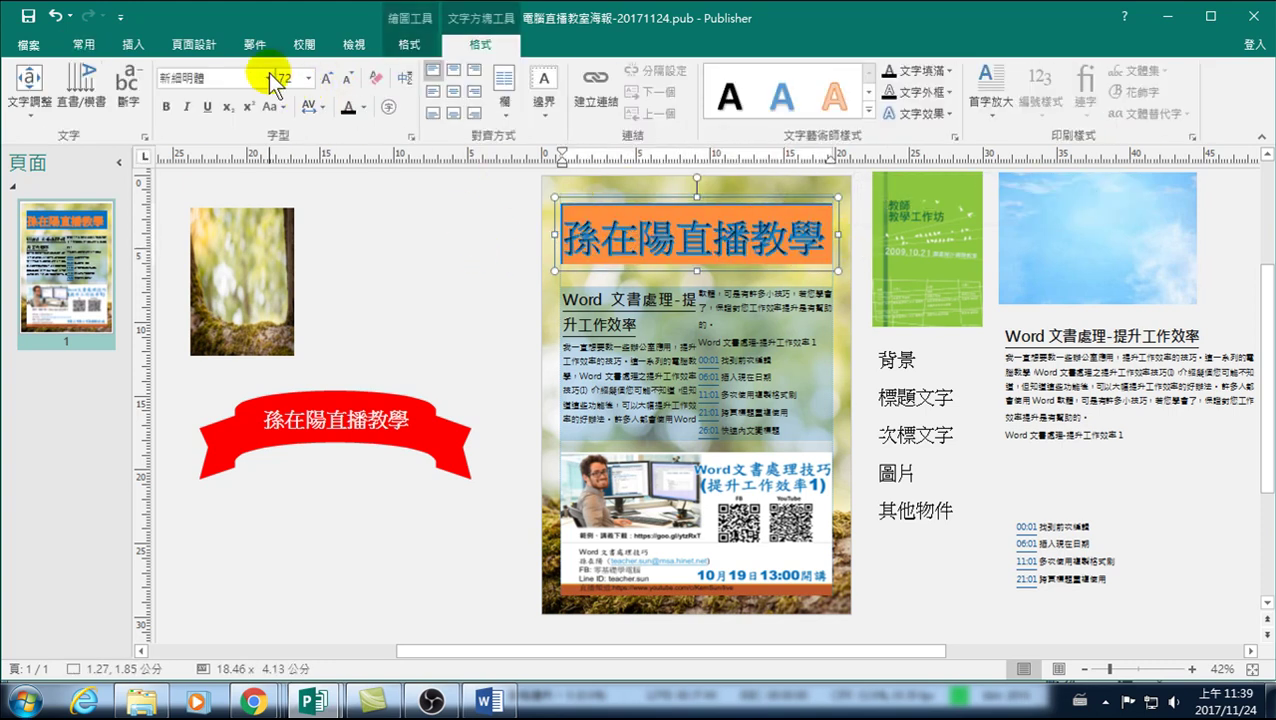
left_click(268, 77)
scroll(232, 392, "down", 2)
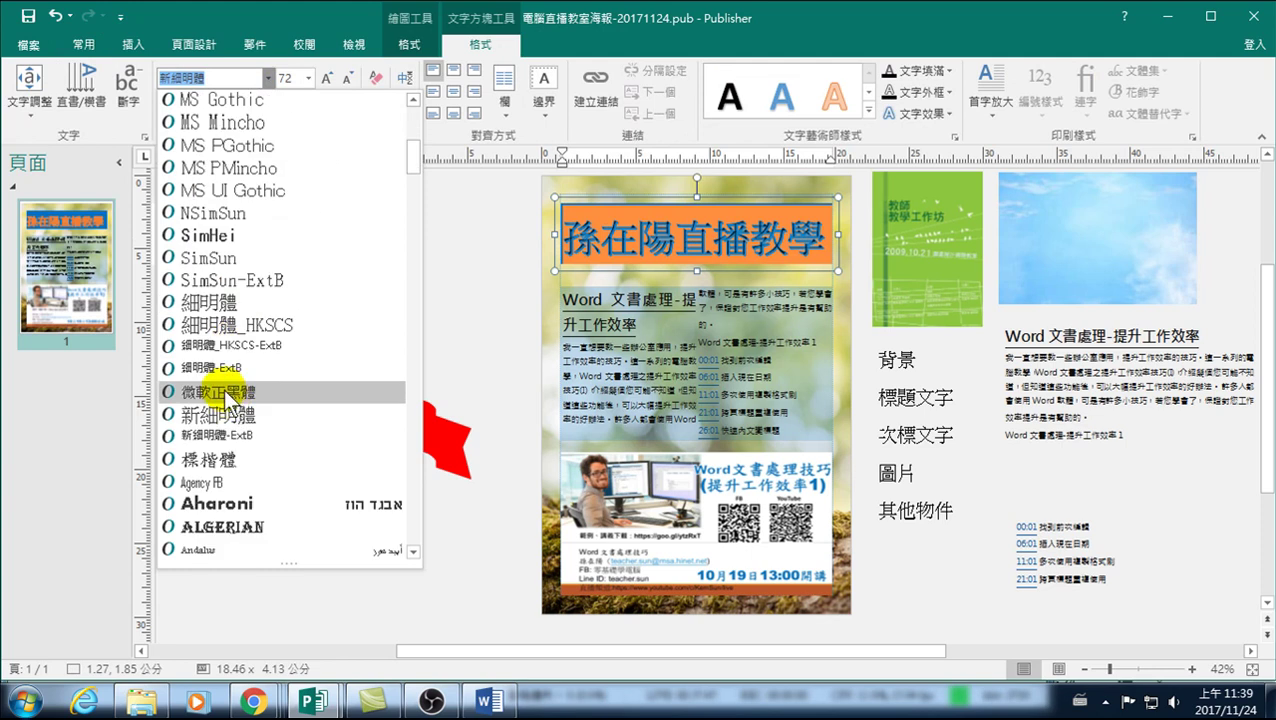
left_click(228, 392)
left_click(470, 290)
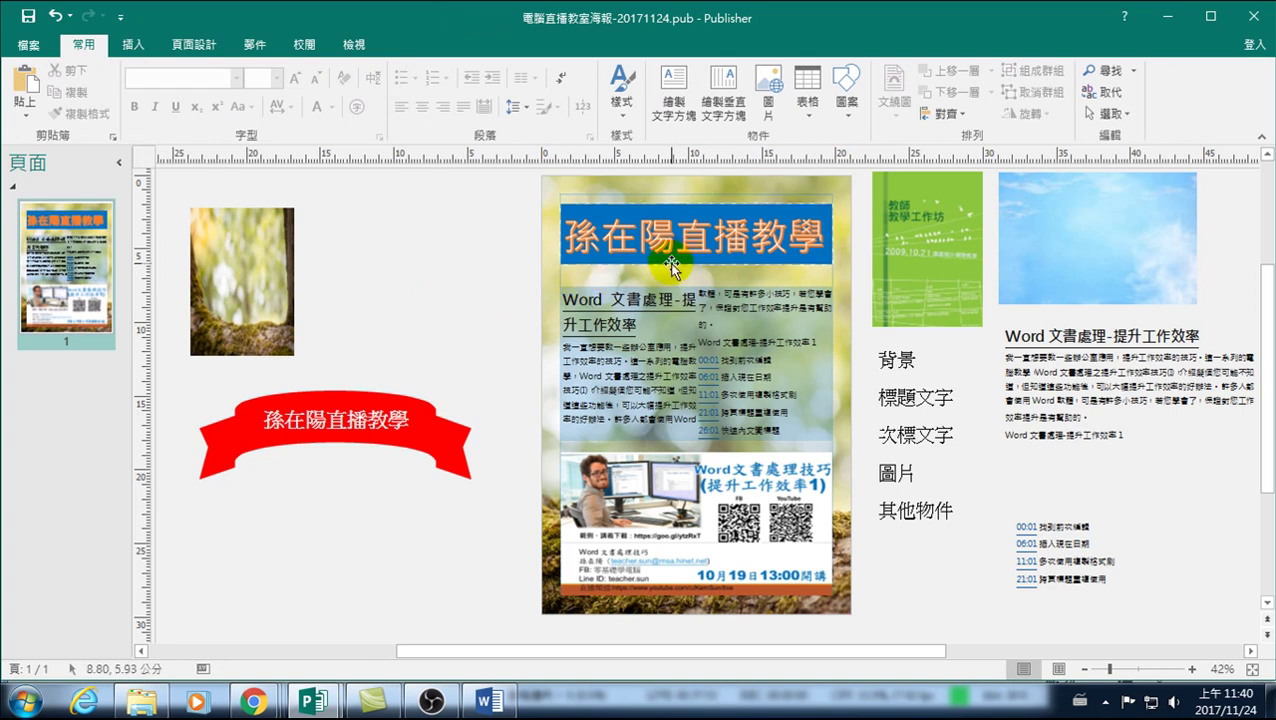
left_click_drag(671, 267, 671, 254)
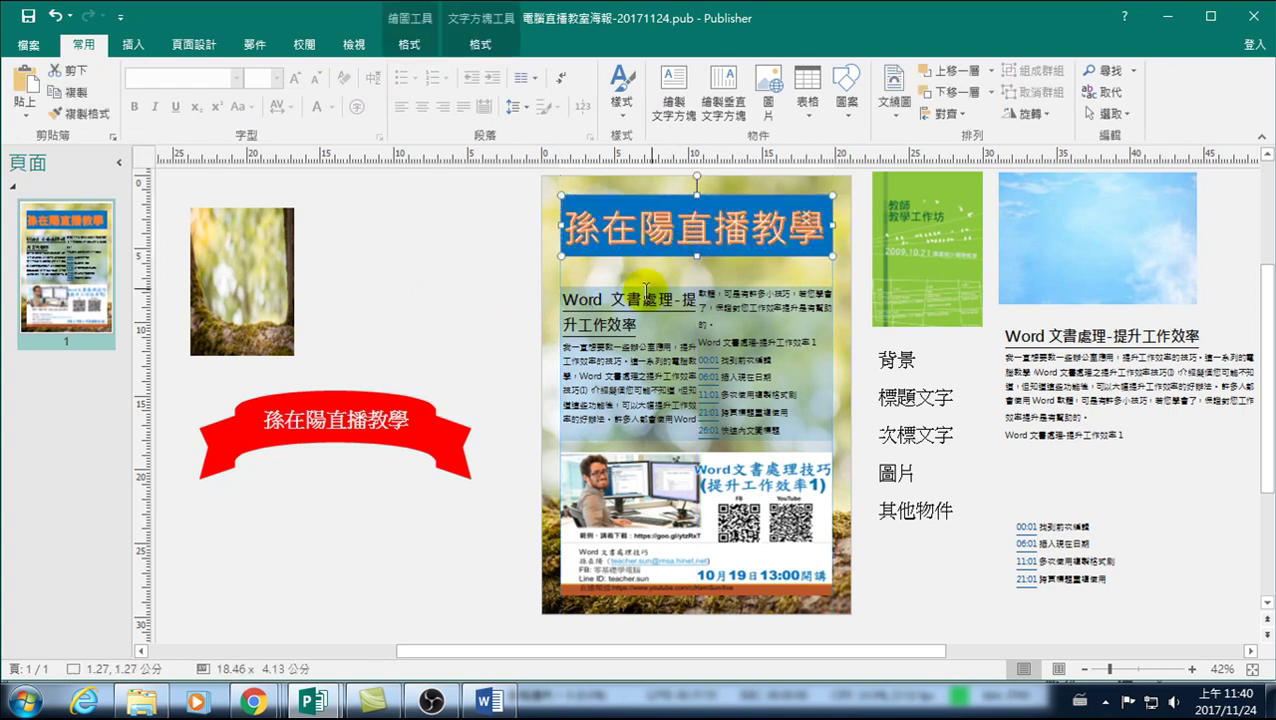
left_click(468, 295)
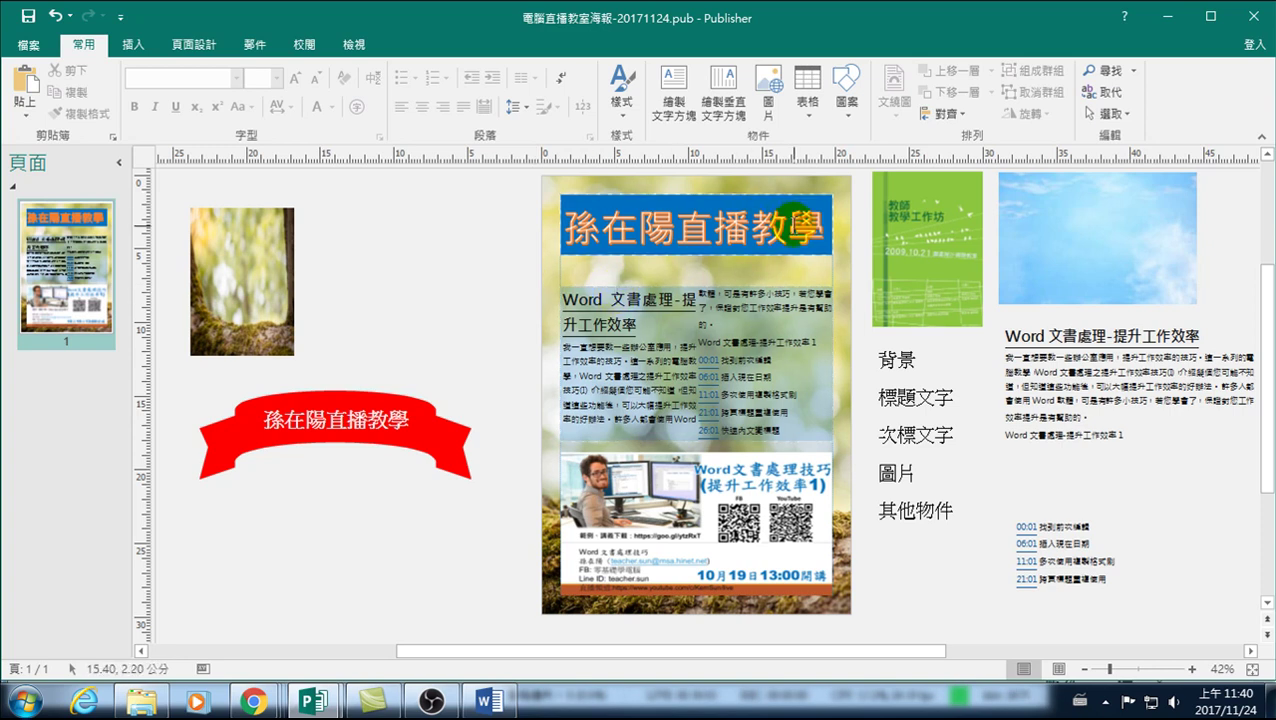
left_click(674, 240)
left_click_drag(578, 222, 830, 226)
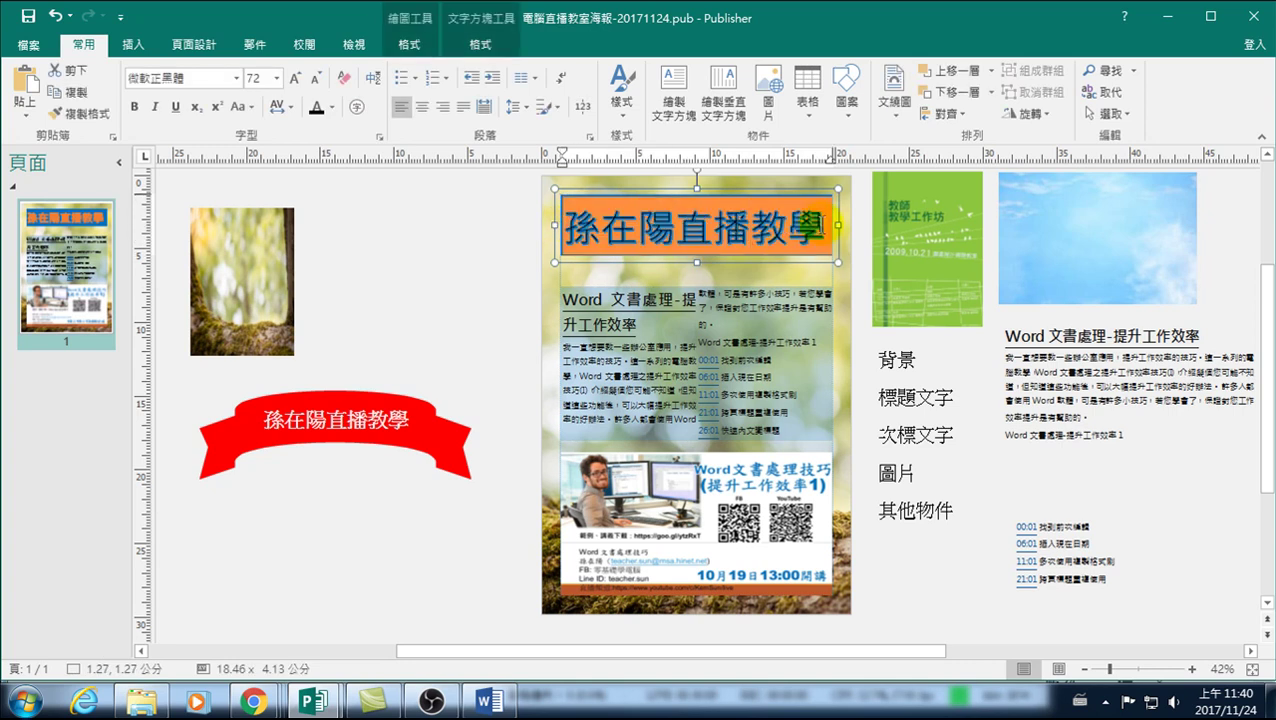
left_click(480, 44)
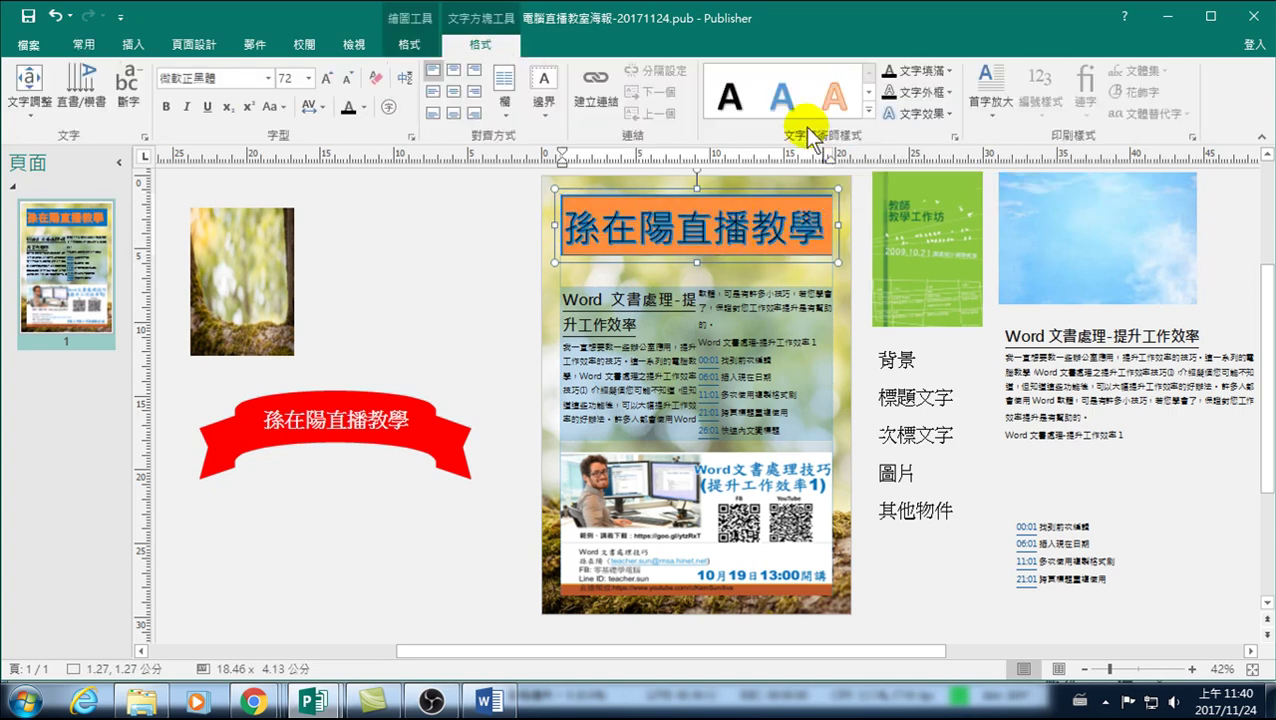
left_click(866, 111)
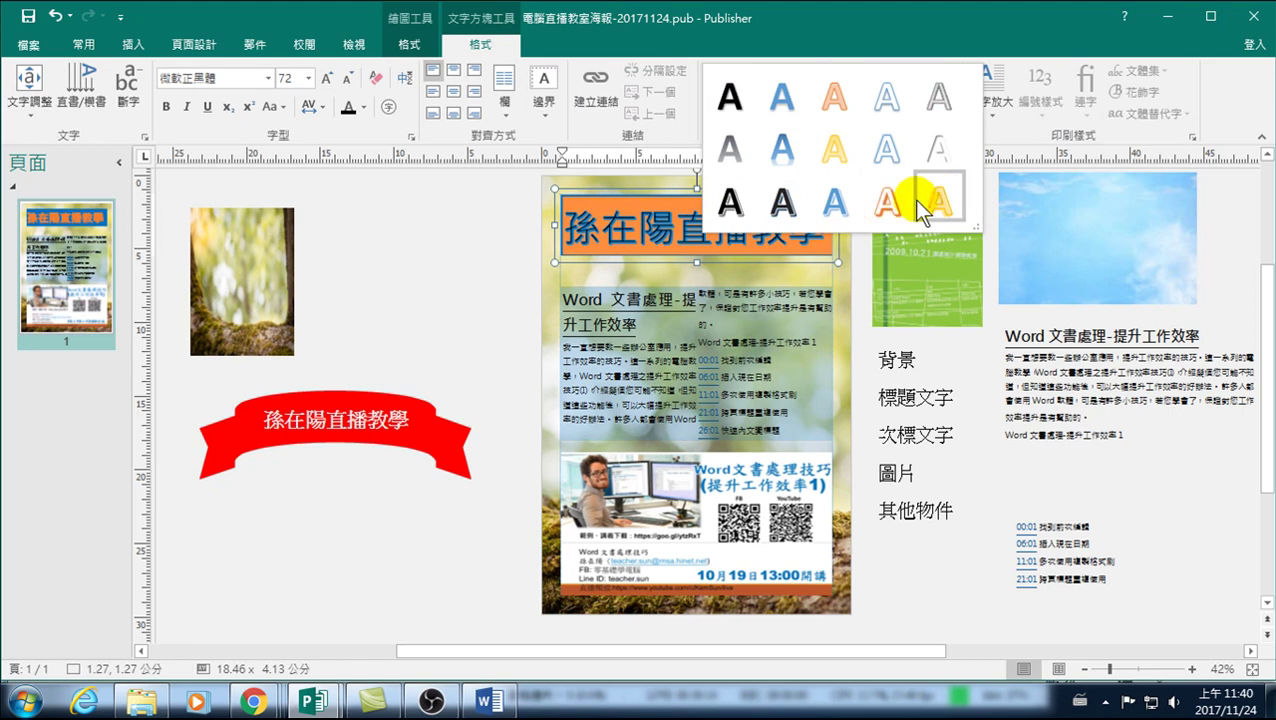
left_click(424, 210)
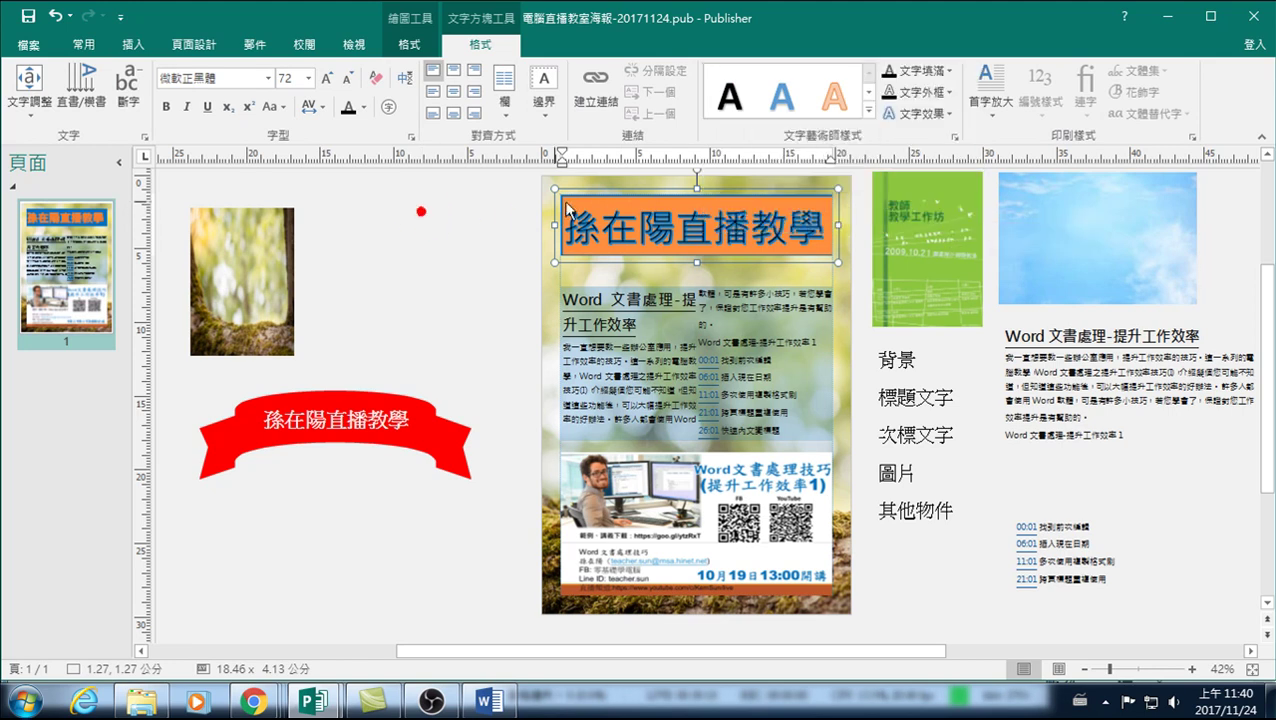
left_click(915, 113)
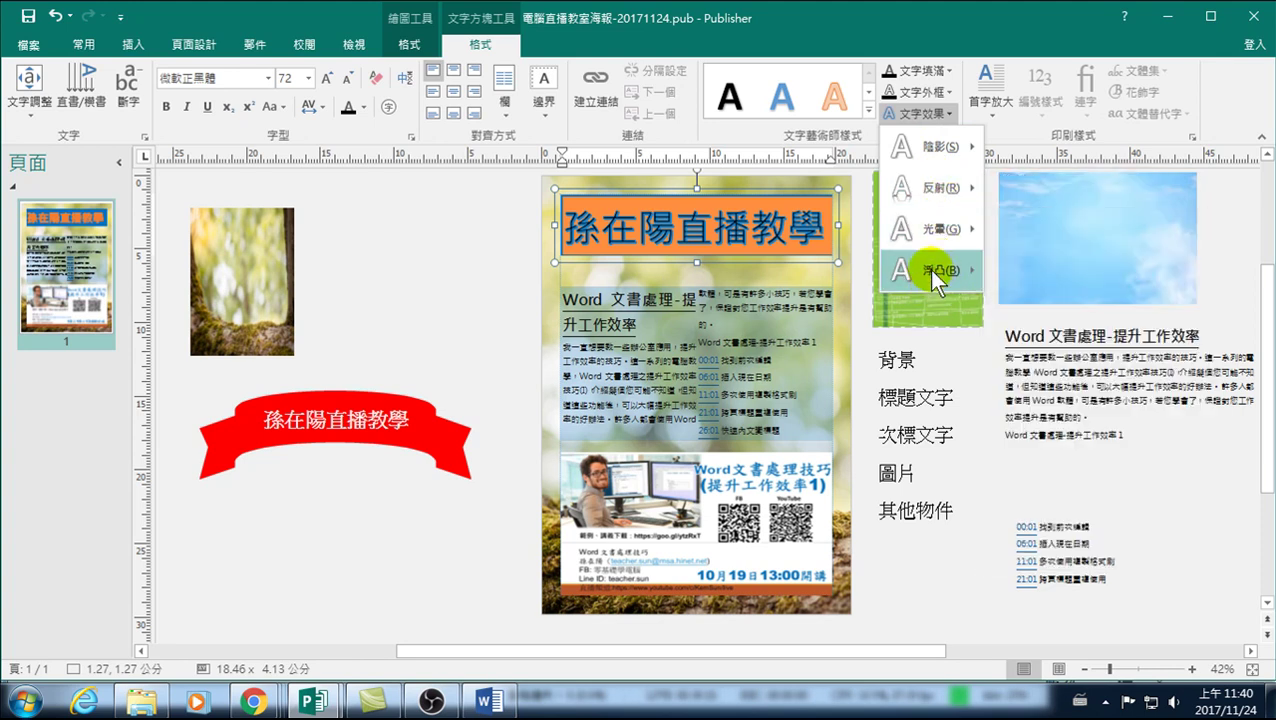
mouse_move(928, 269)
left_click(1009, 370)
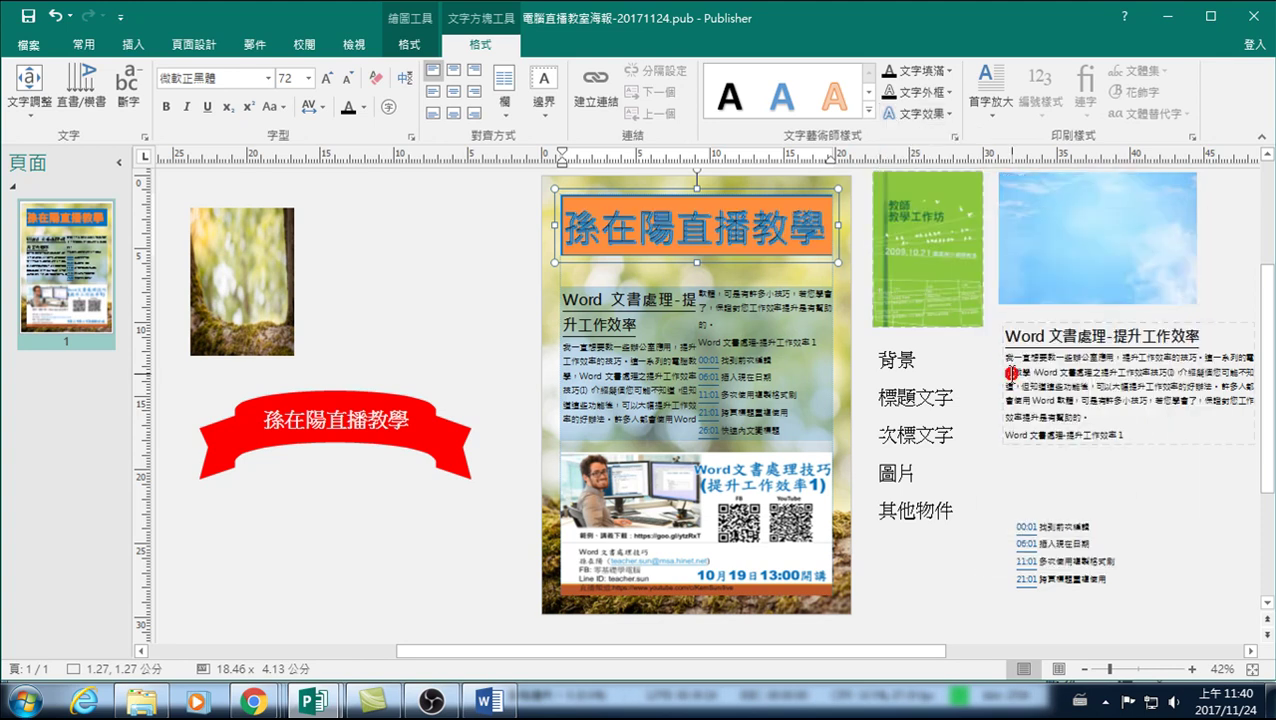
left_click(455, 340)
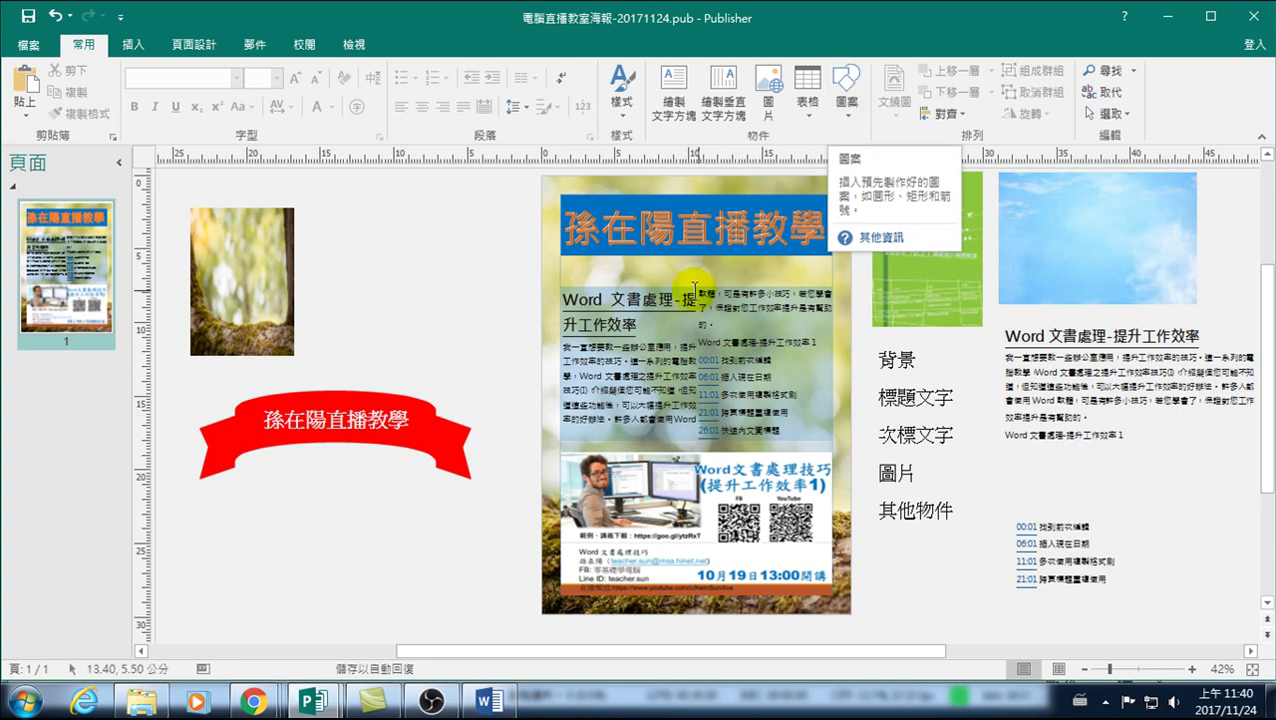
- Drag the body text box's top edge up under the title, making it 12.61 cm tall
left_click(441, 277)
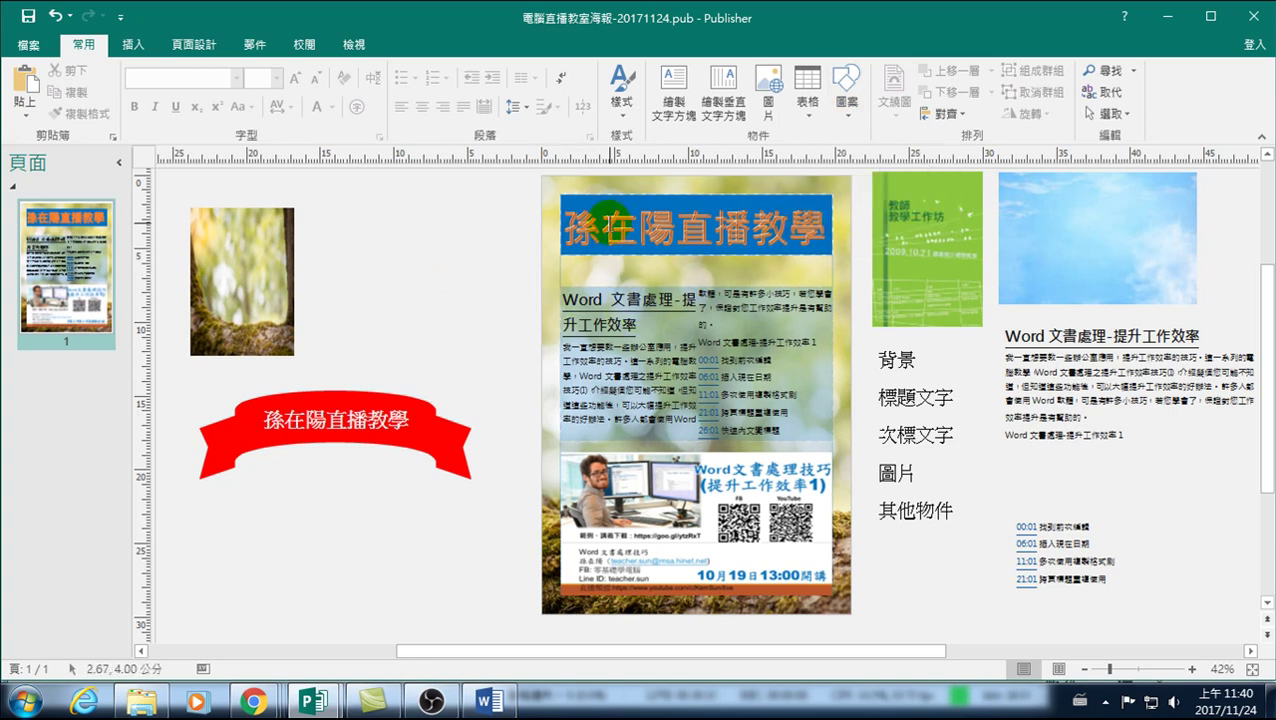
left_click(303, 450)
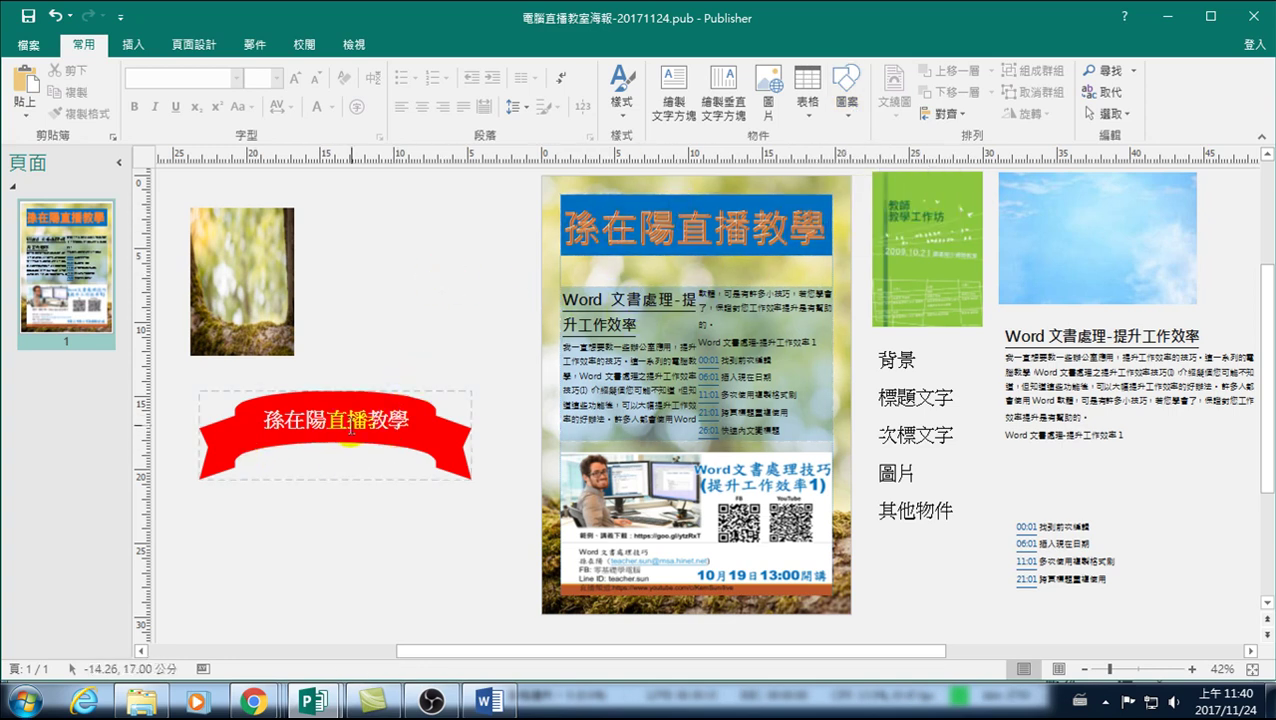
left_click(419, 269)
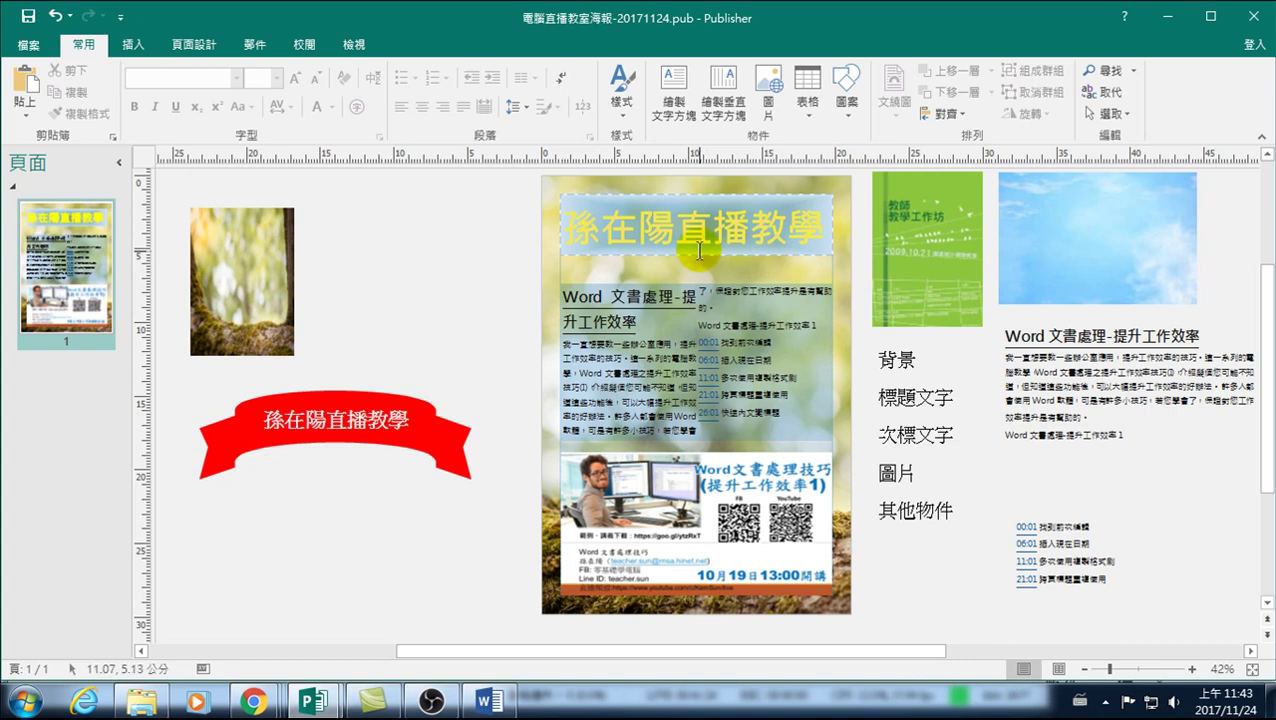
left_click(674, 290)
left_click_drag(696, 277, 696, 249)
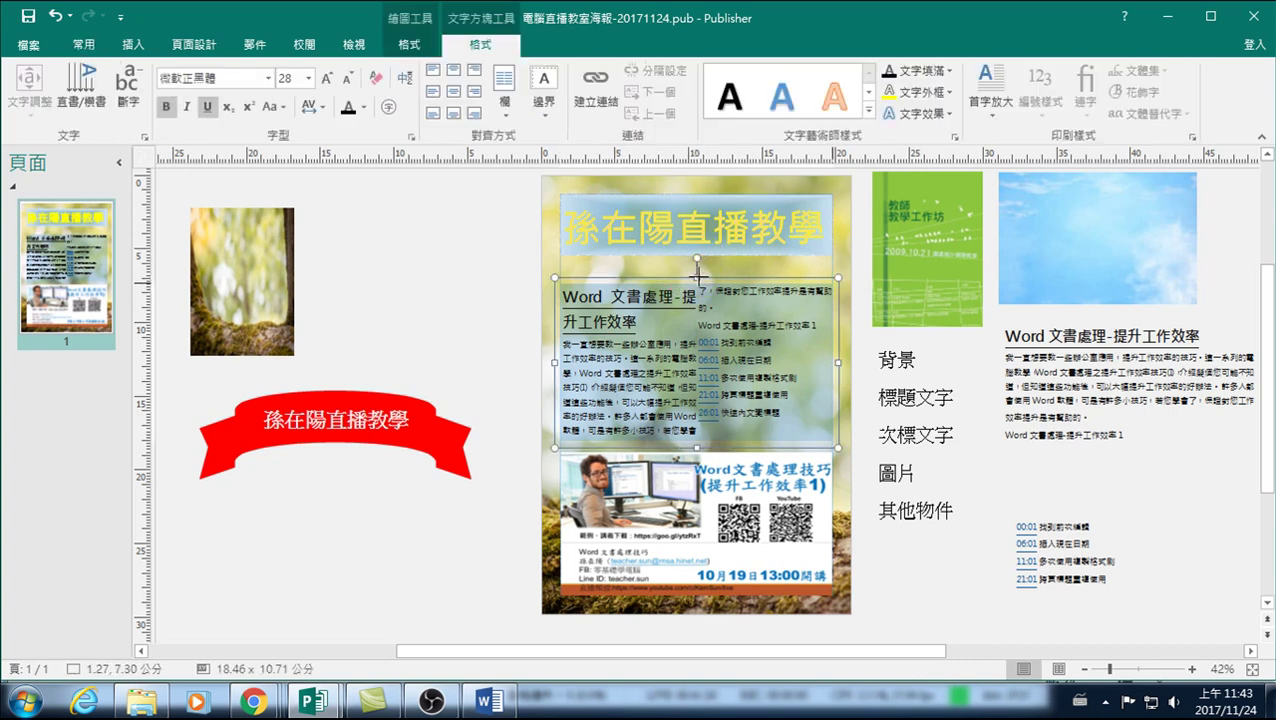
left_click(456, 310)
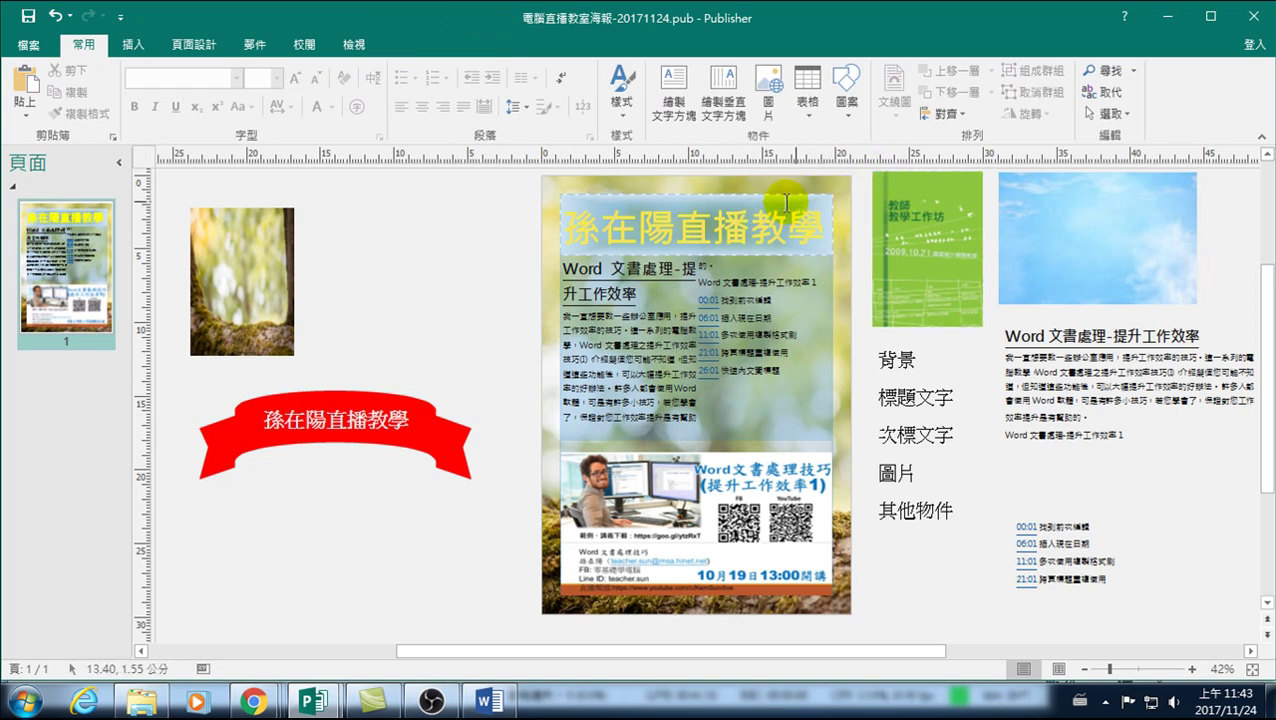
- Draw a small text box on the scratch area and type 'Computer' at 22 pt
left_click(393, 284)
left_click(134, 44)
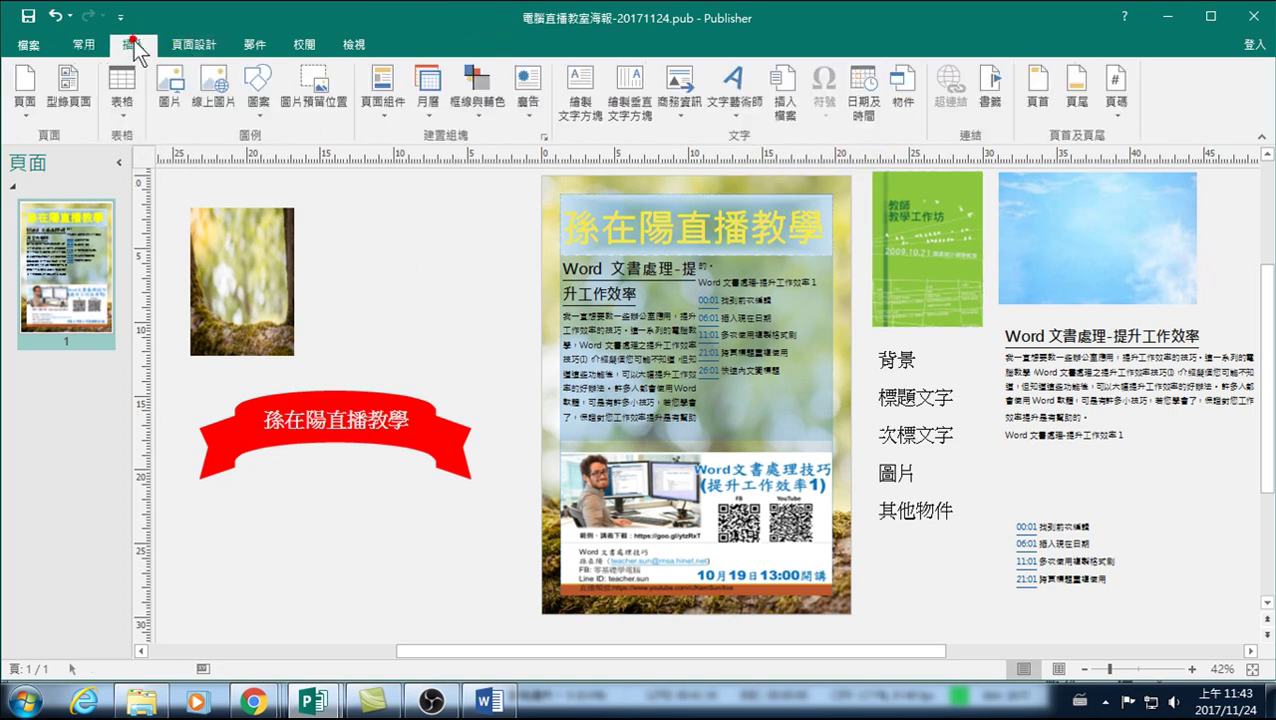
left_click(575, 82)
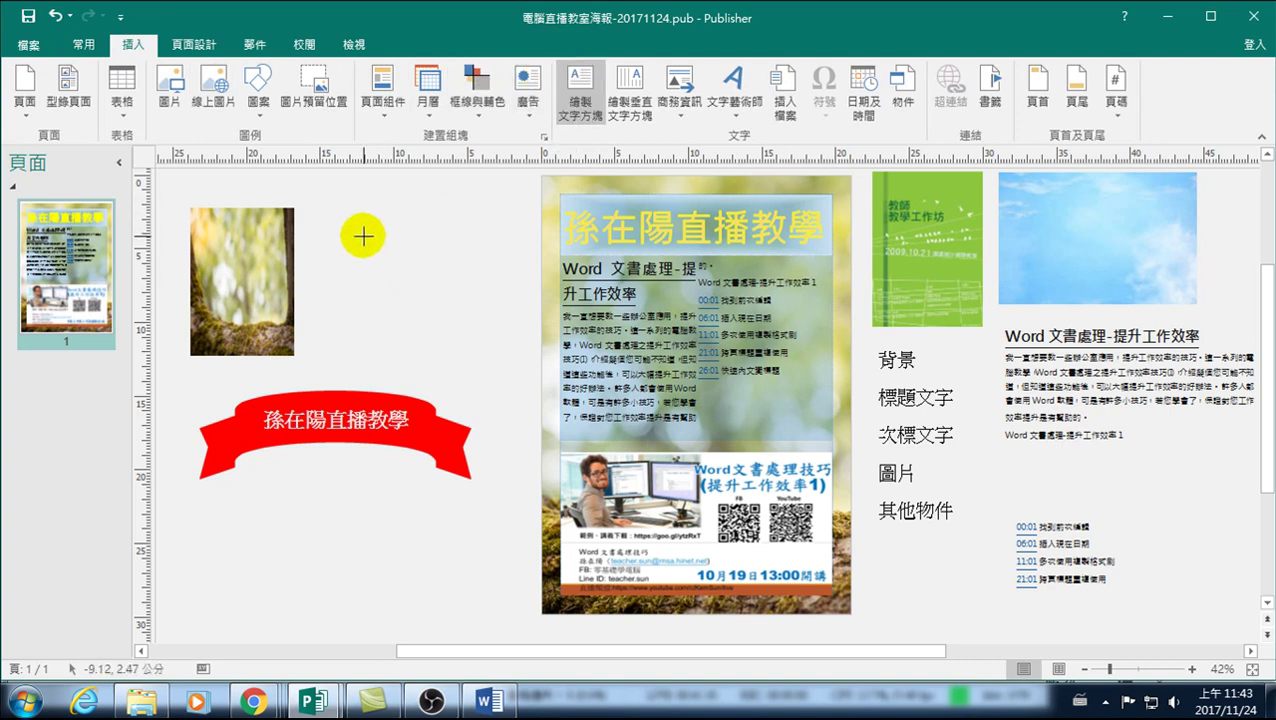
left_click_drag(350, 232, 401, 284)
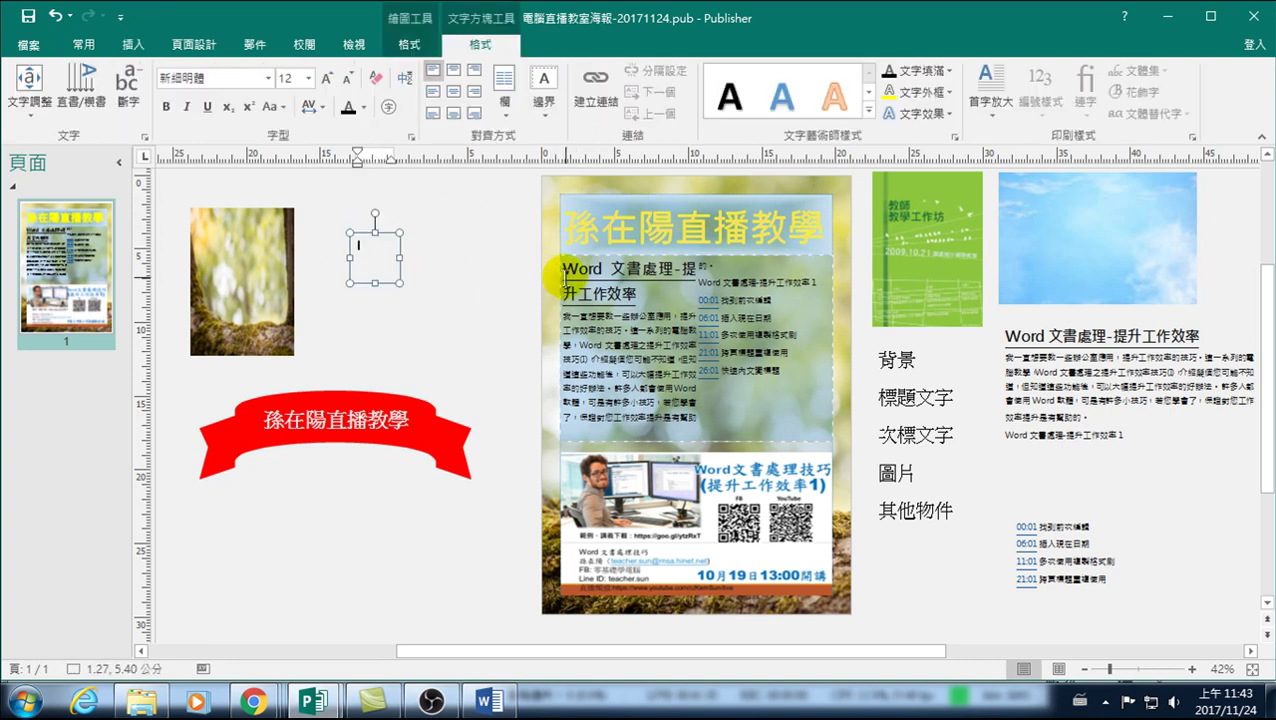
left_click(328, 78)
left_click(328, 78)
left_click(328, 78)
type("Computer")
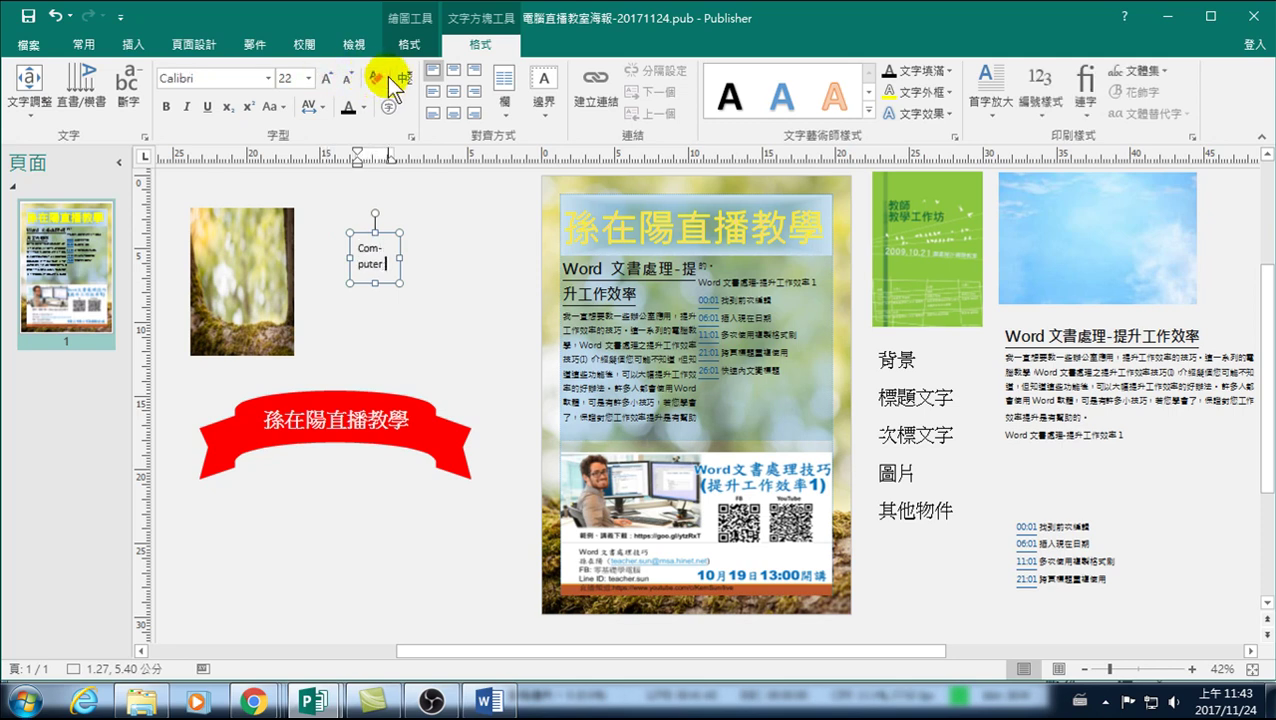
key("Escape")
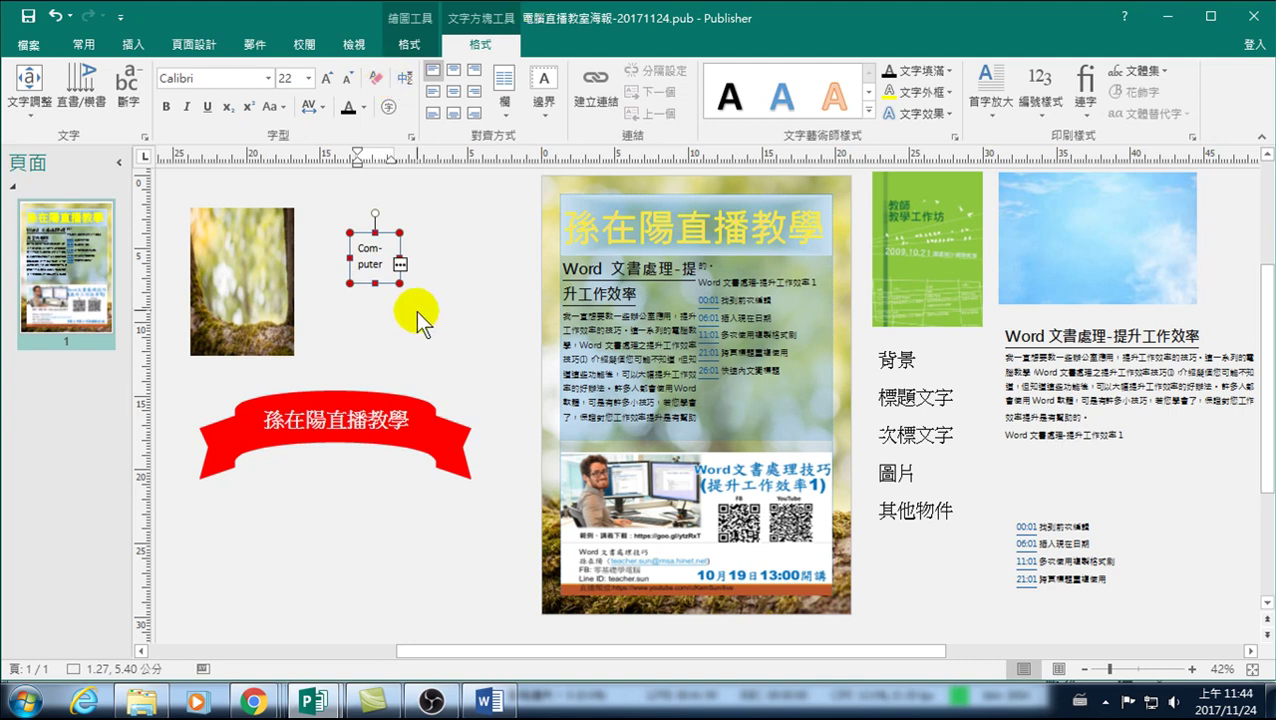
- Widen the box, size 'Computer learning on Air' to 26 pt, and place it at the poster's top right
left_click_drag(400, 283, 553, 320)
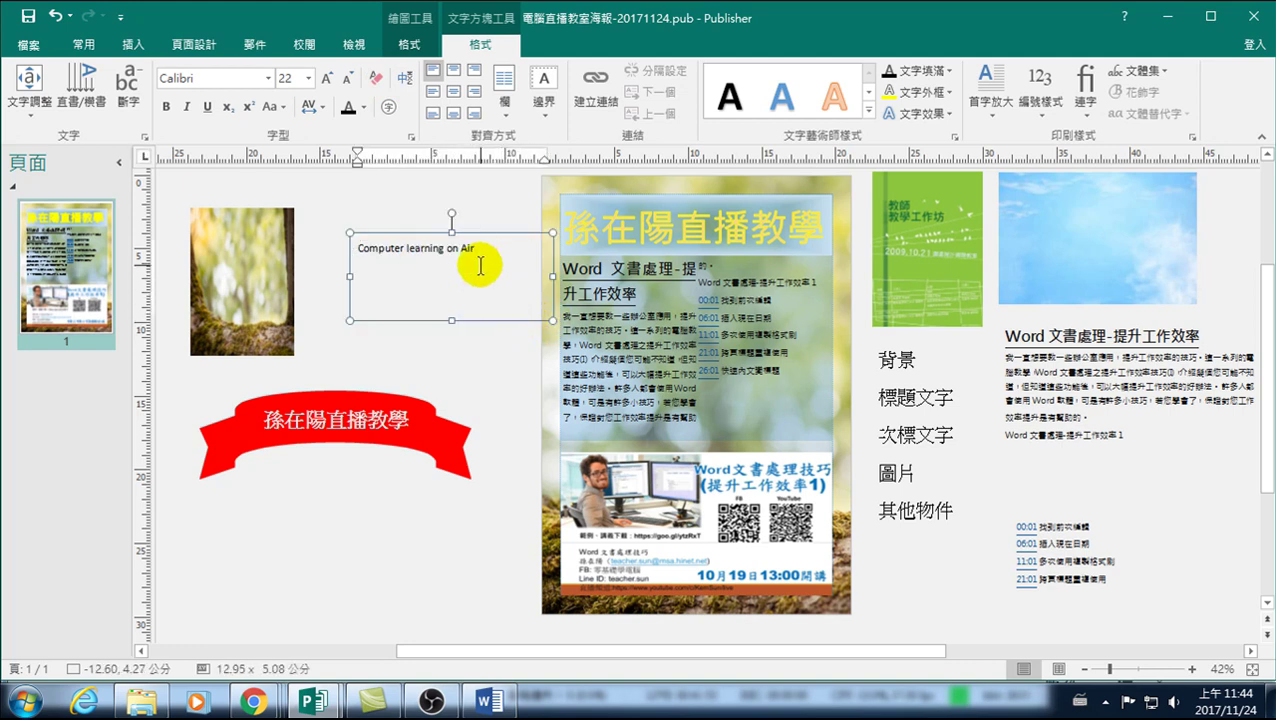
left_click_drag(478, 247, 335, 250)
left_click(325, 78)
left_click(325, 78)
left_click(325, 78)
left_click(325, 78)
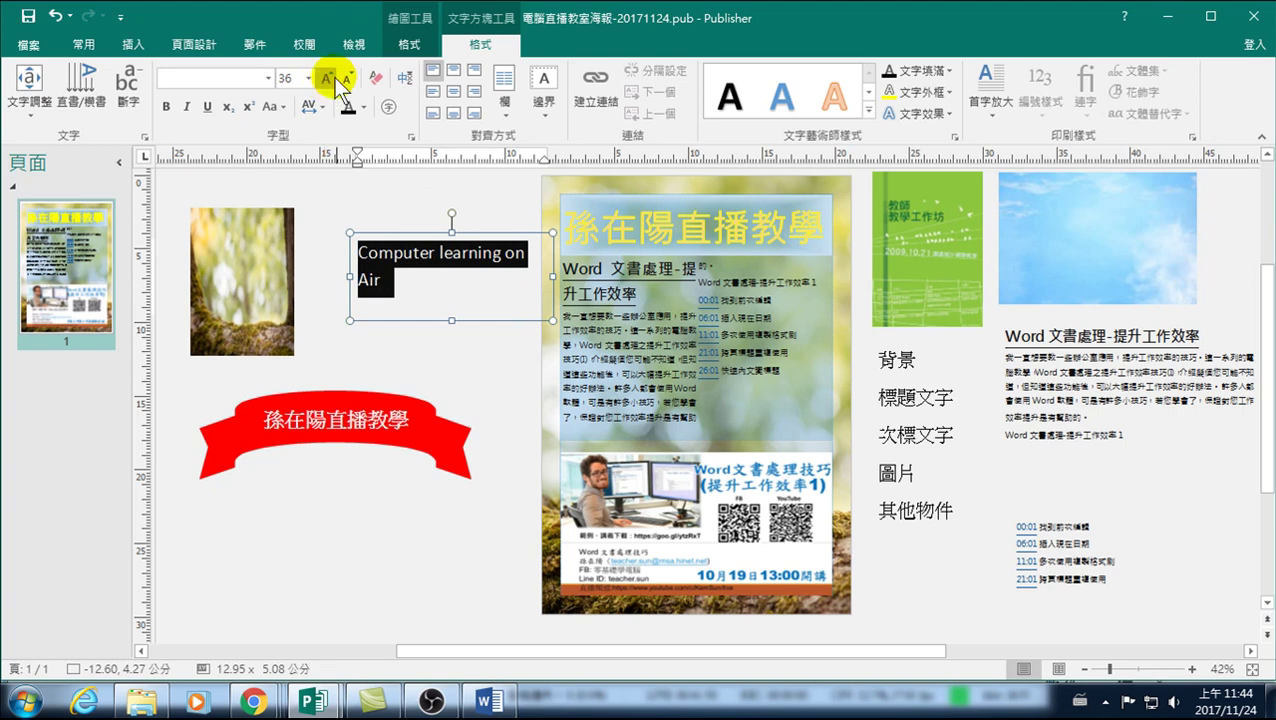
left_click(347, 78)
left_click(347, 78)
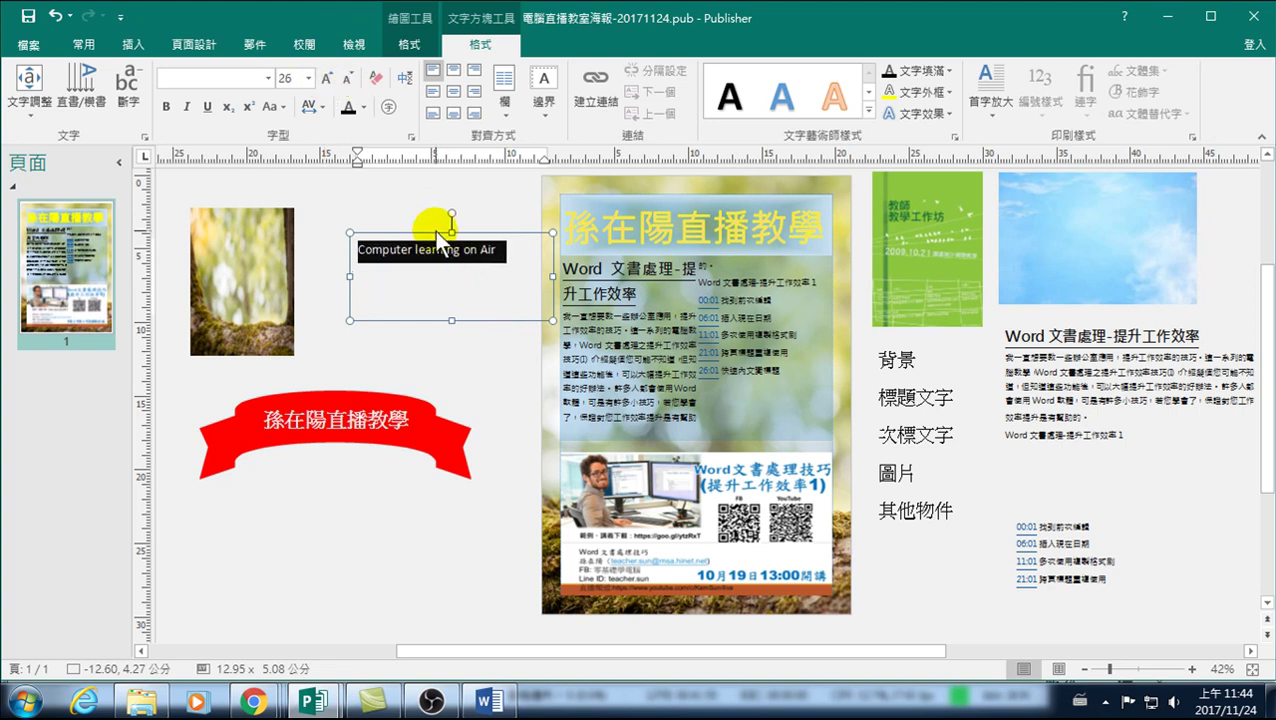
left_click_drag(435, 236, 757, 186)
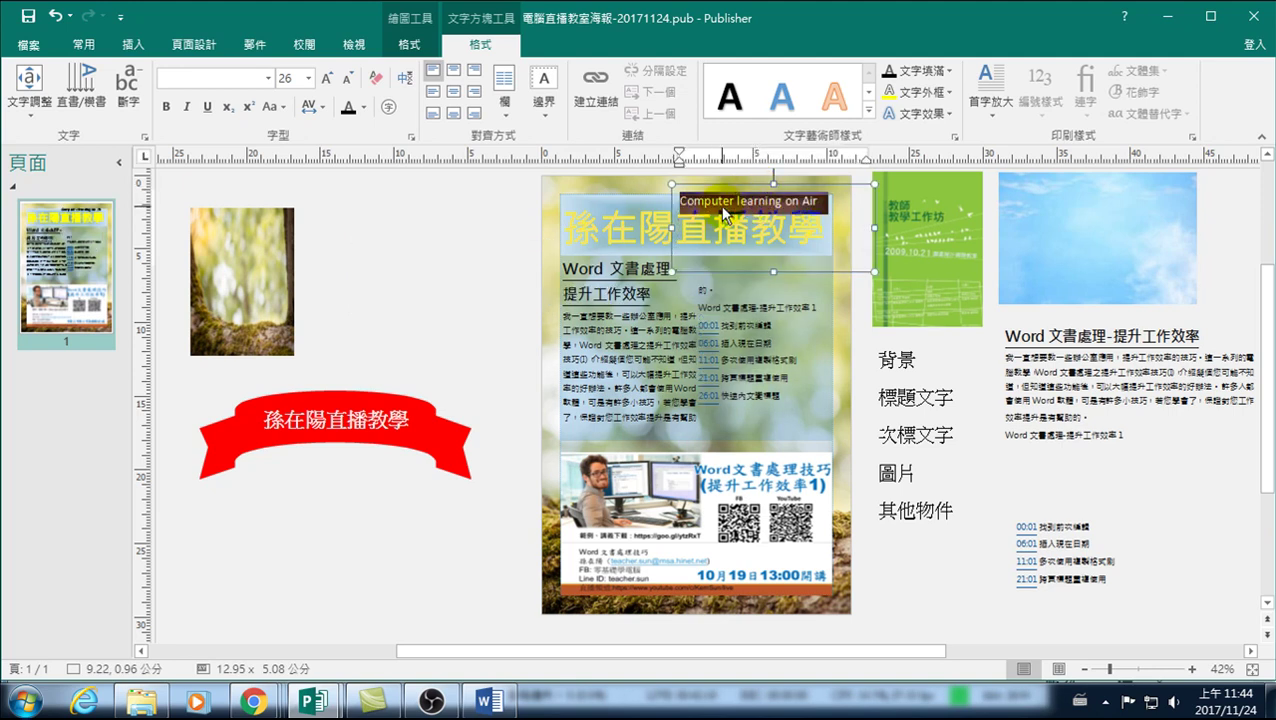
- Set the 'Computer learning on Air' subtitle in Curlz MT and reselect its box
left_click(268, 78)
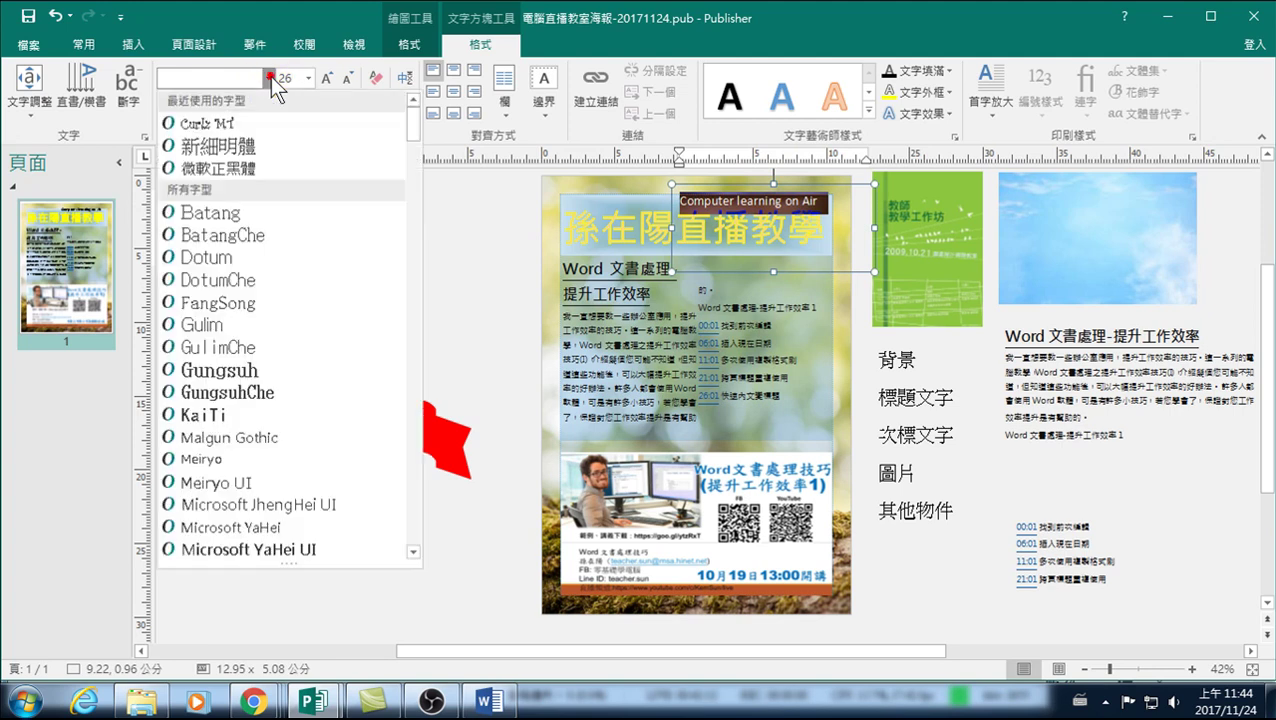
left_click(218, 125)
left_click(455, 228)
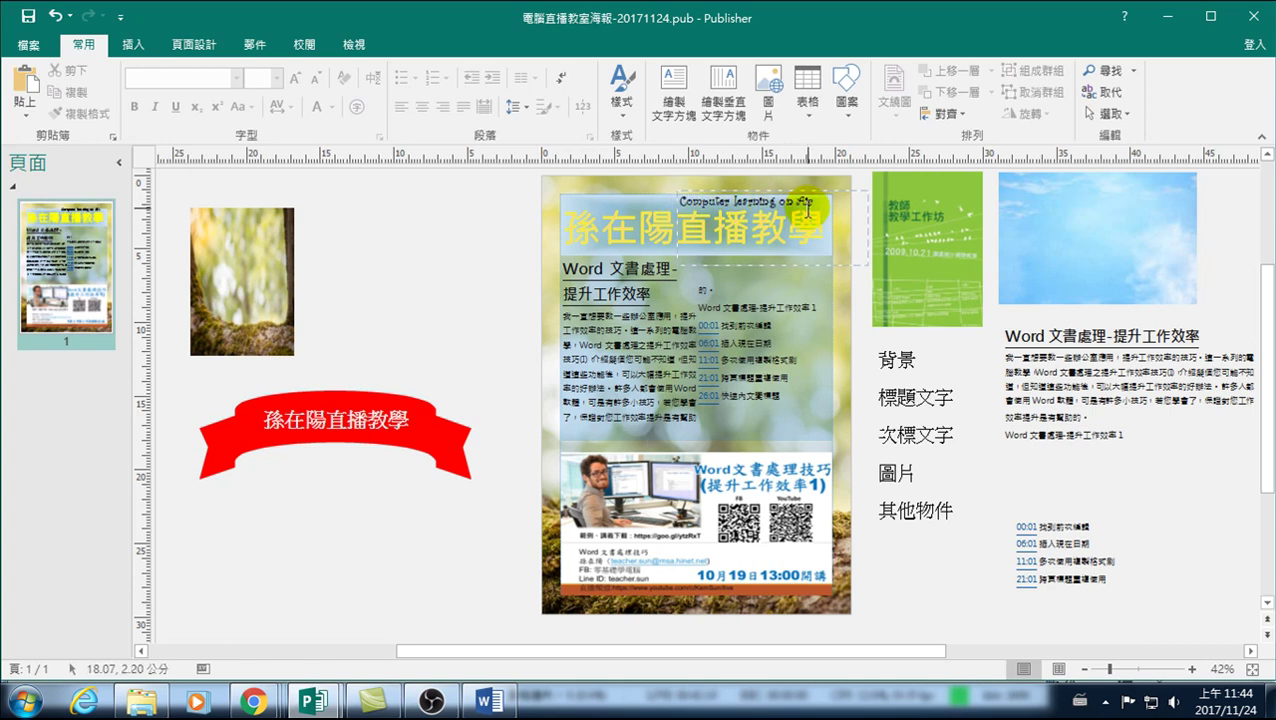
left_click(496, 239)
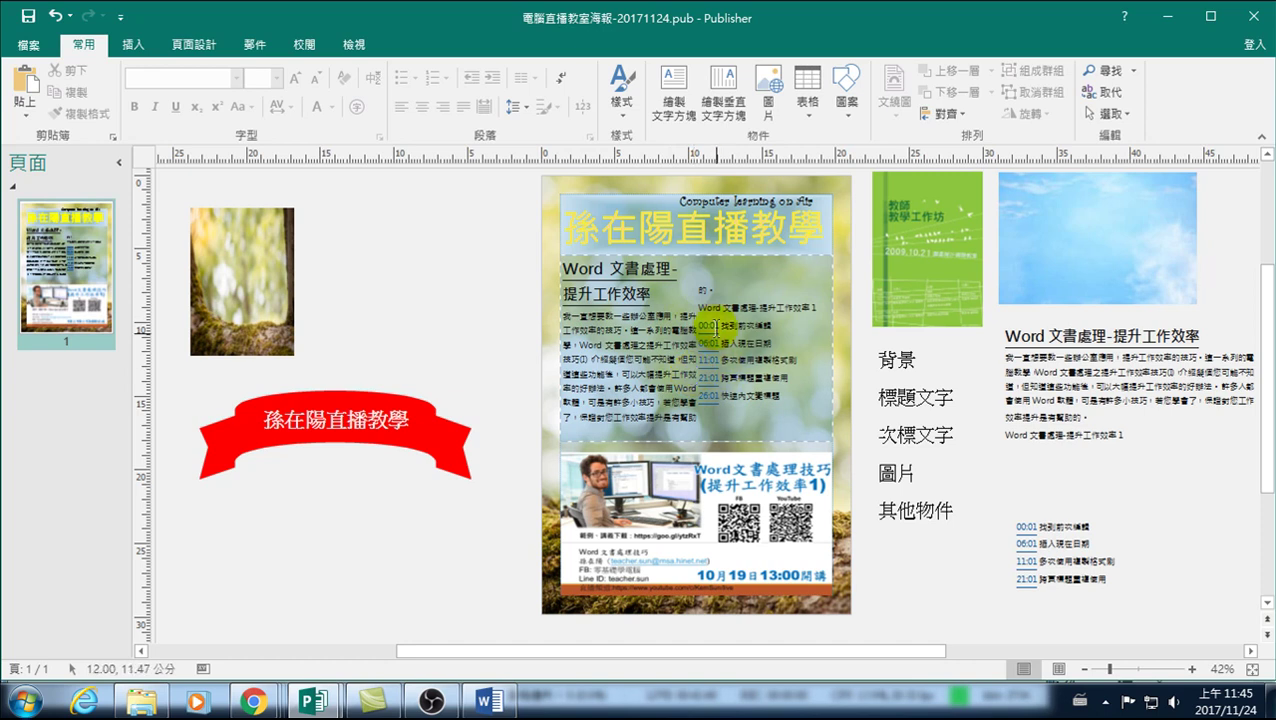
triple_click(680, 200)
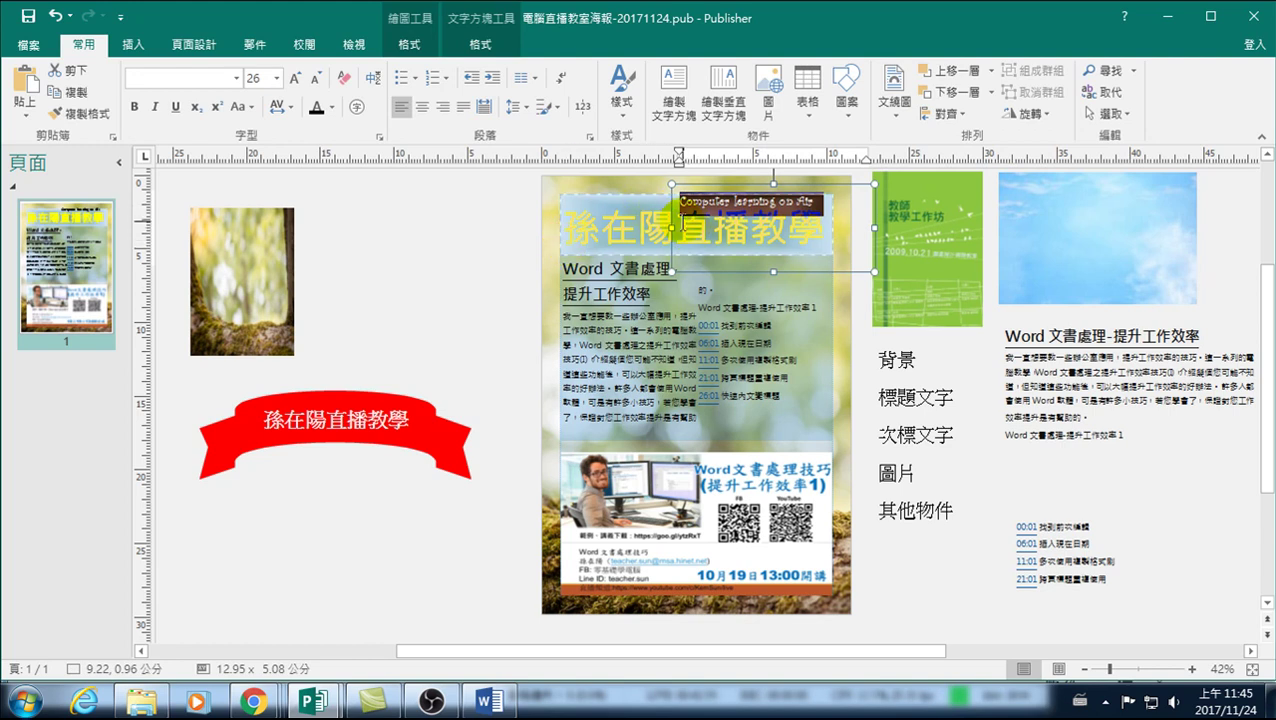
left_click(485, 44)
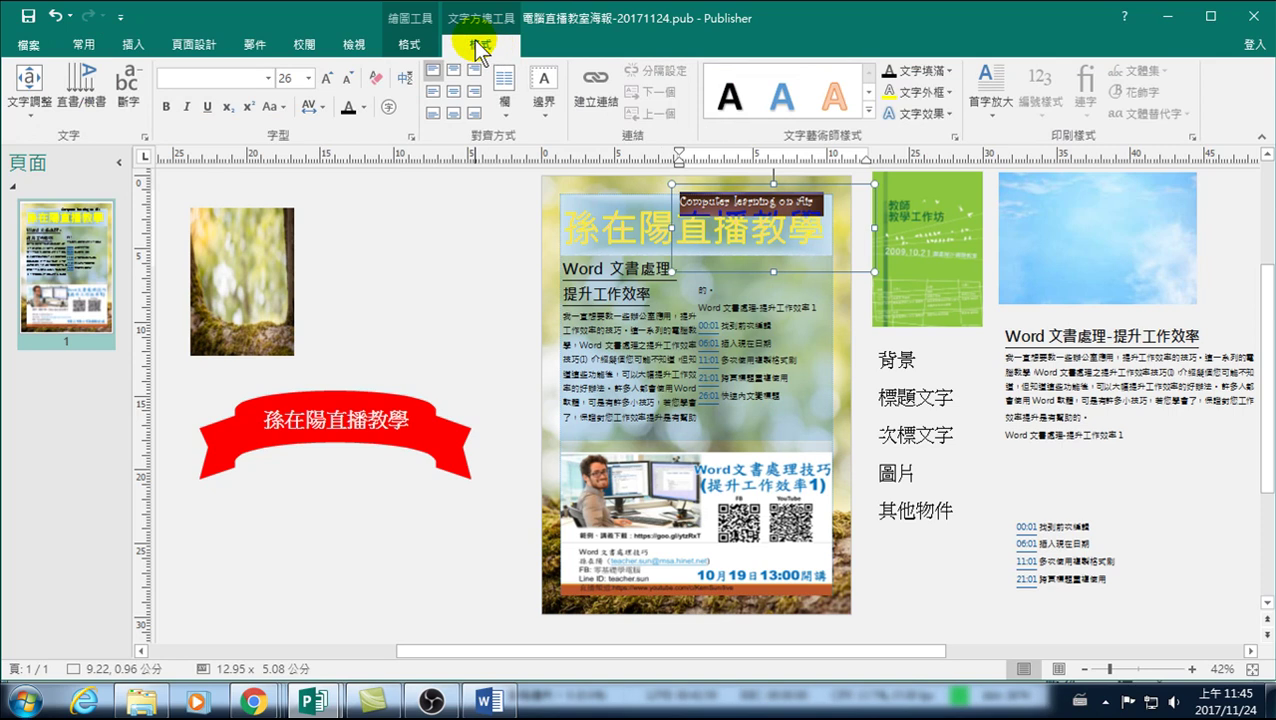
- Browse the Font dialog and ribbon font list, keeping the subtitle in Curlz MT
left_click(1191, 137)
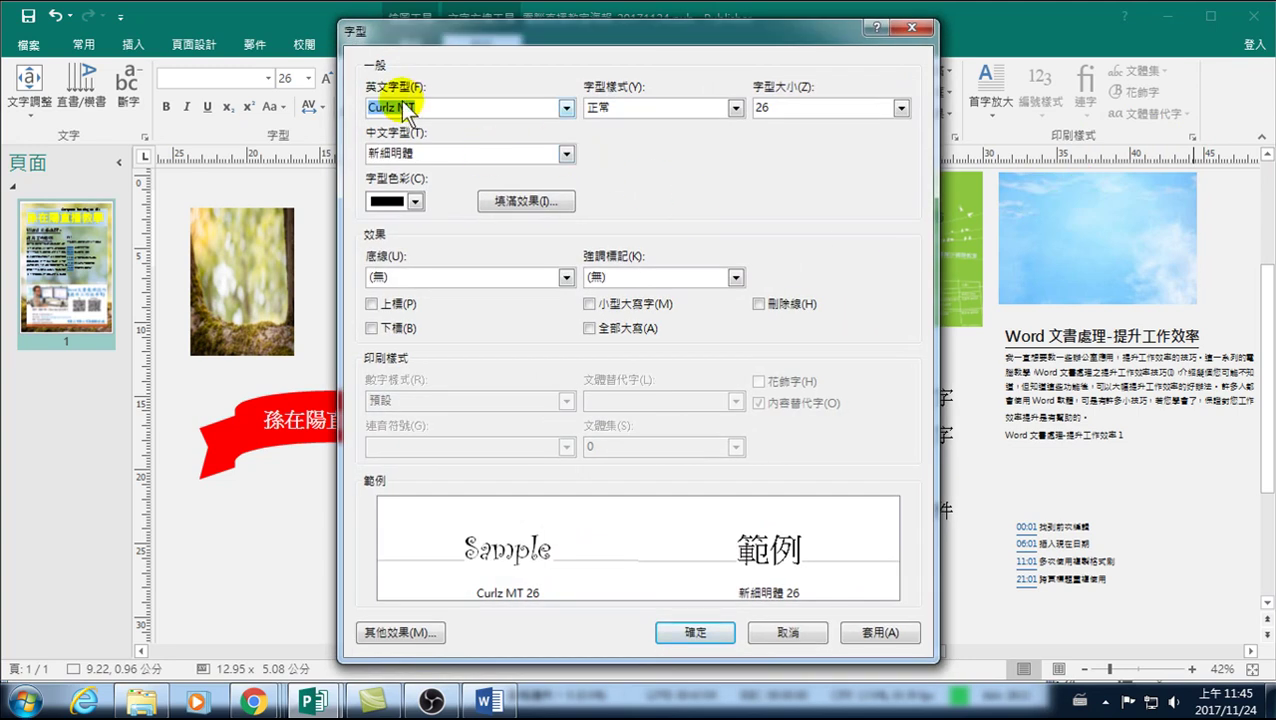
left_click(792, 633)
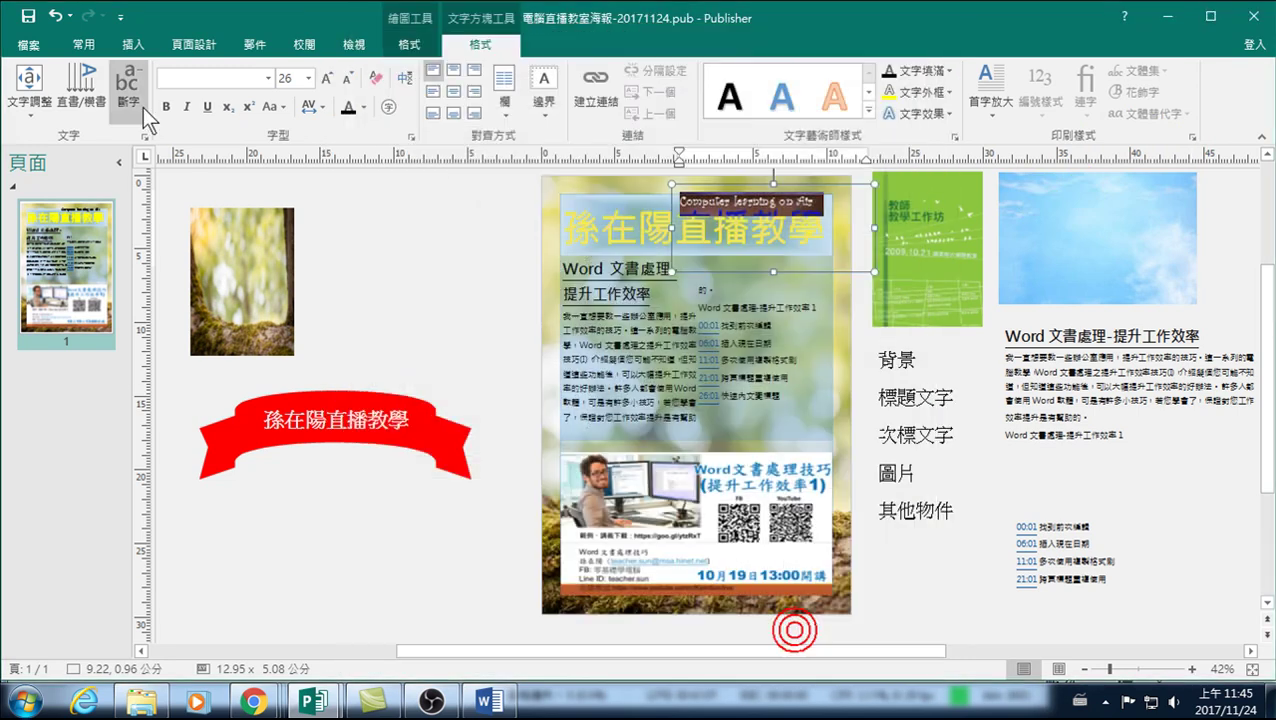
left_click(268, 77)
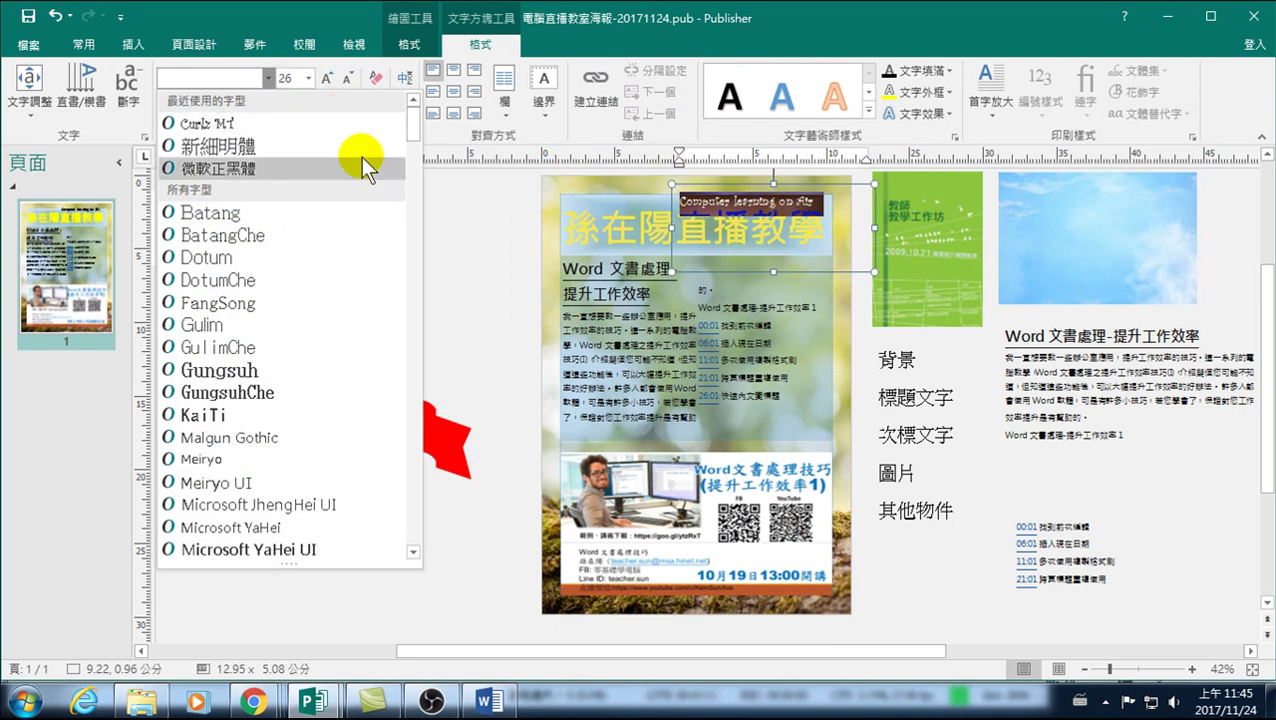
scroll(220, 150, "down", 2)
scroll(222, 190, "down", 2)
scroll(219, 205, "down", 1)
scroll(222, 245, "down", 1)
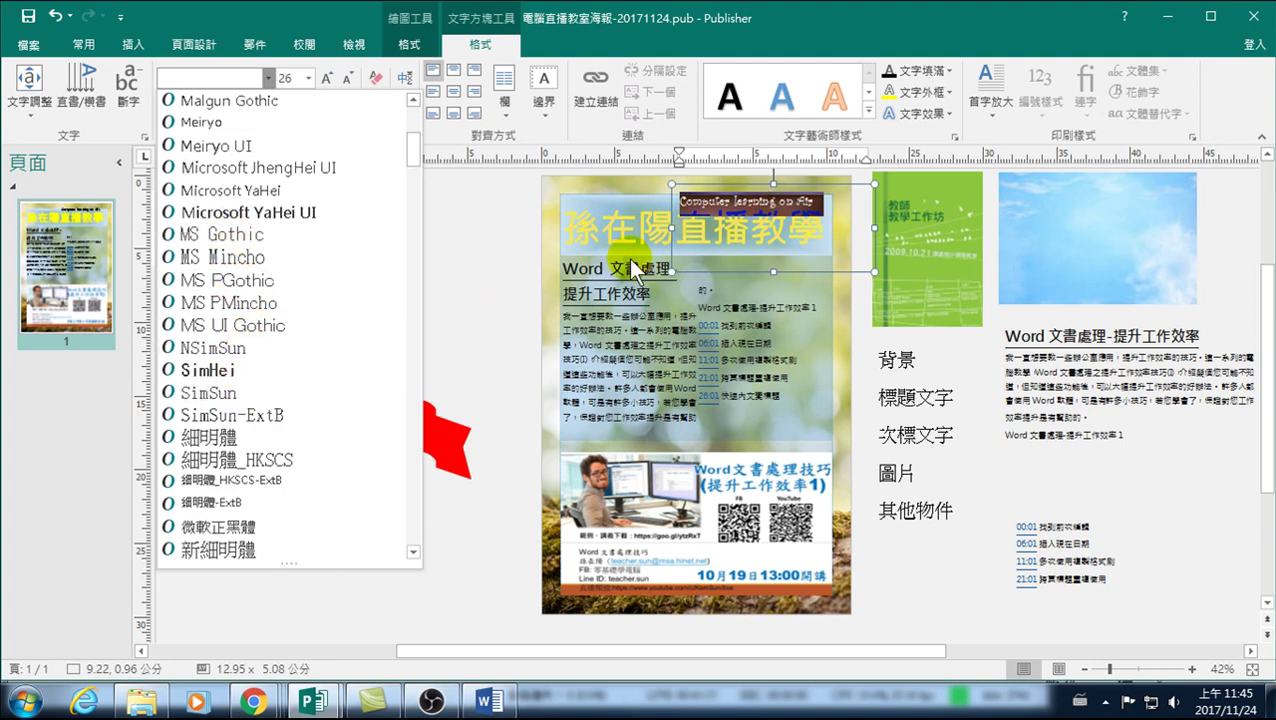
scroll(225, 345, "down", 1)
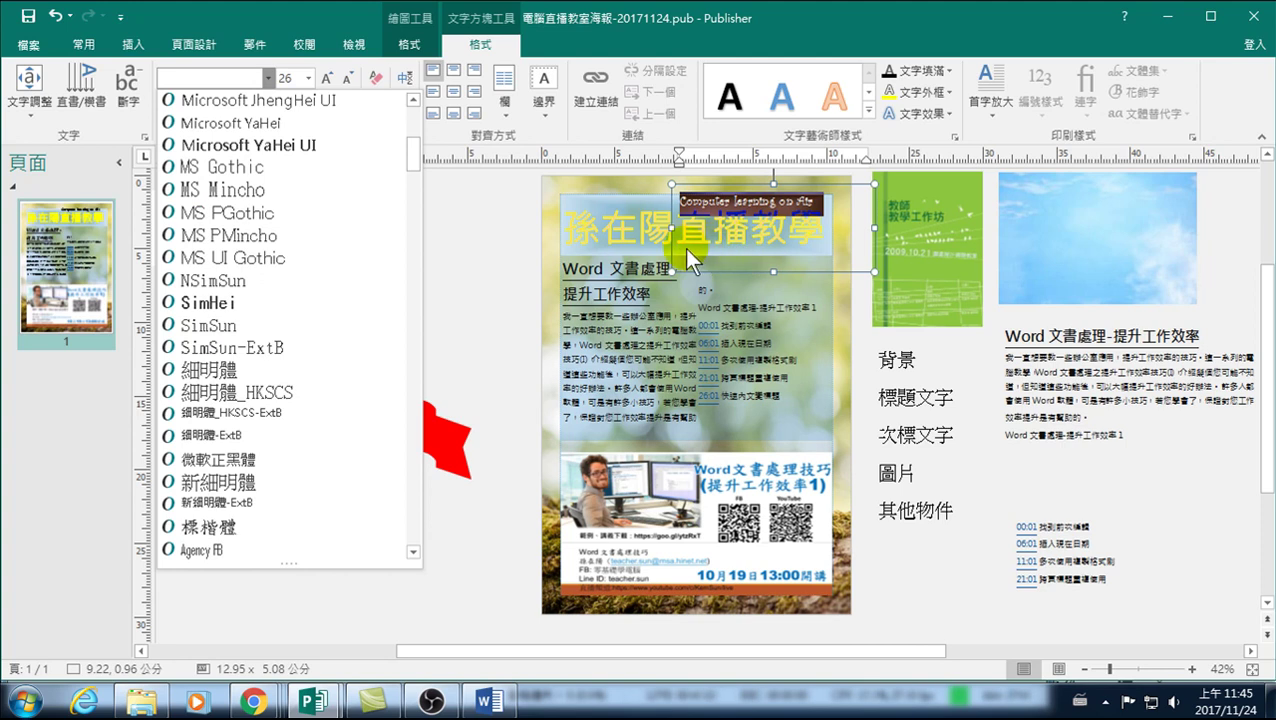
- Close the font list and select the opening words of the subtitle
left_click(566, 37)
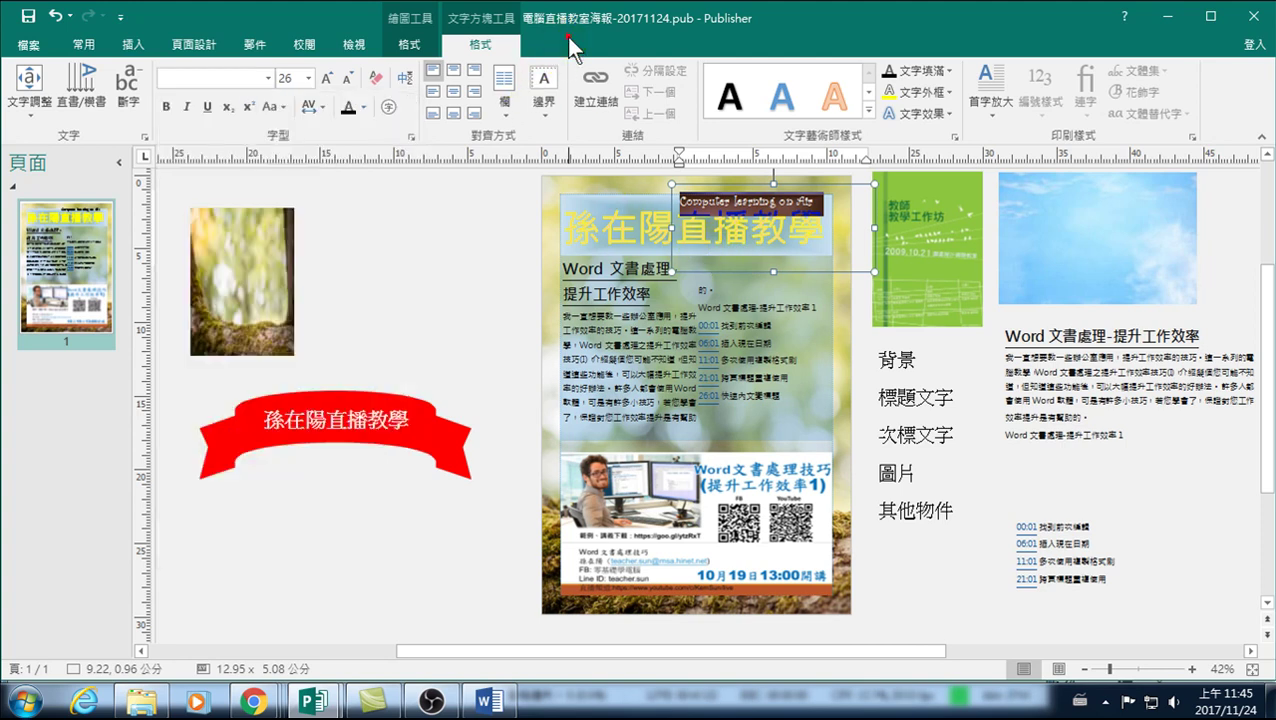
left_click(838, 197)
mouse_move(718, 202)
left_mouse_down()
mouse_move(681, 202)
mouse_move(824, 202)
left_mouse_up()
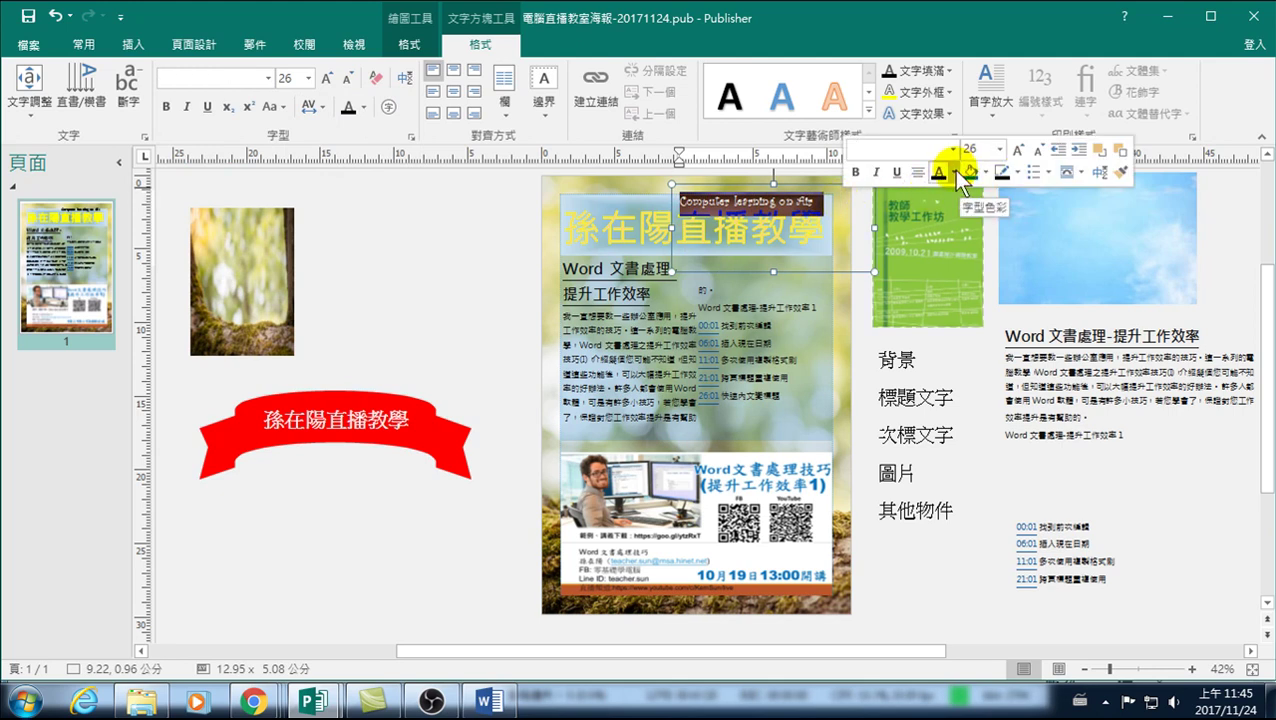
left_click(953, 172)
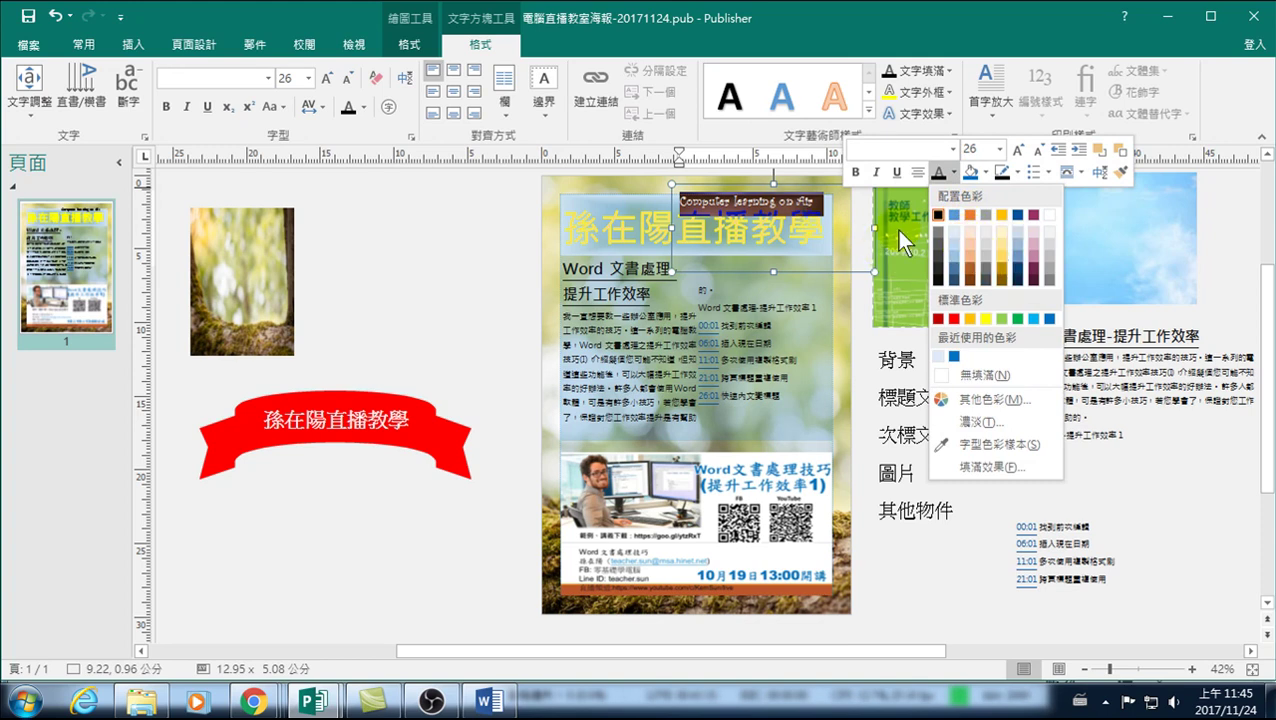
left_click(455, 255)
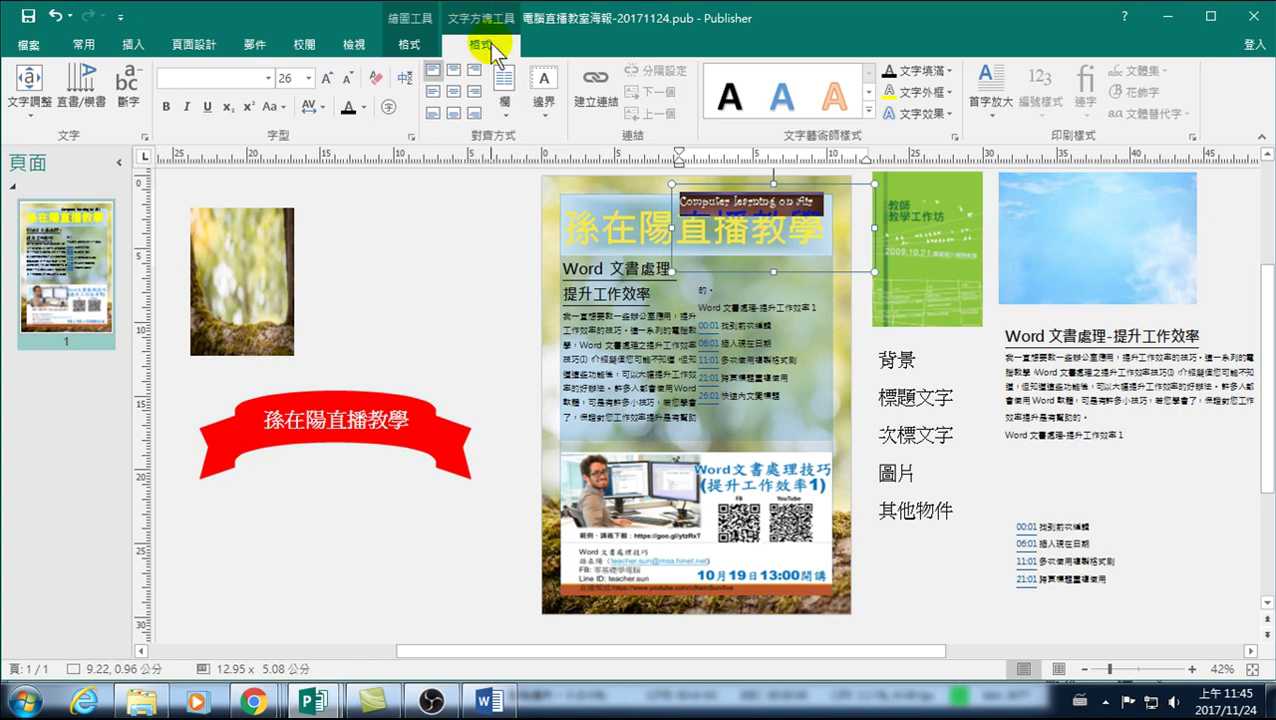
- Change the 'Computer learning on Air' subtitle from Curlz MT to Forte, keeping 26 pt
left_click(1192, 136)
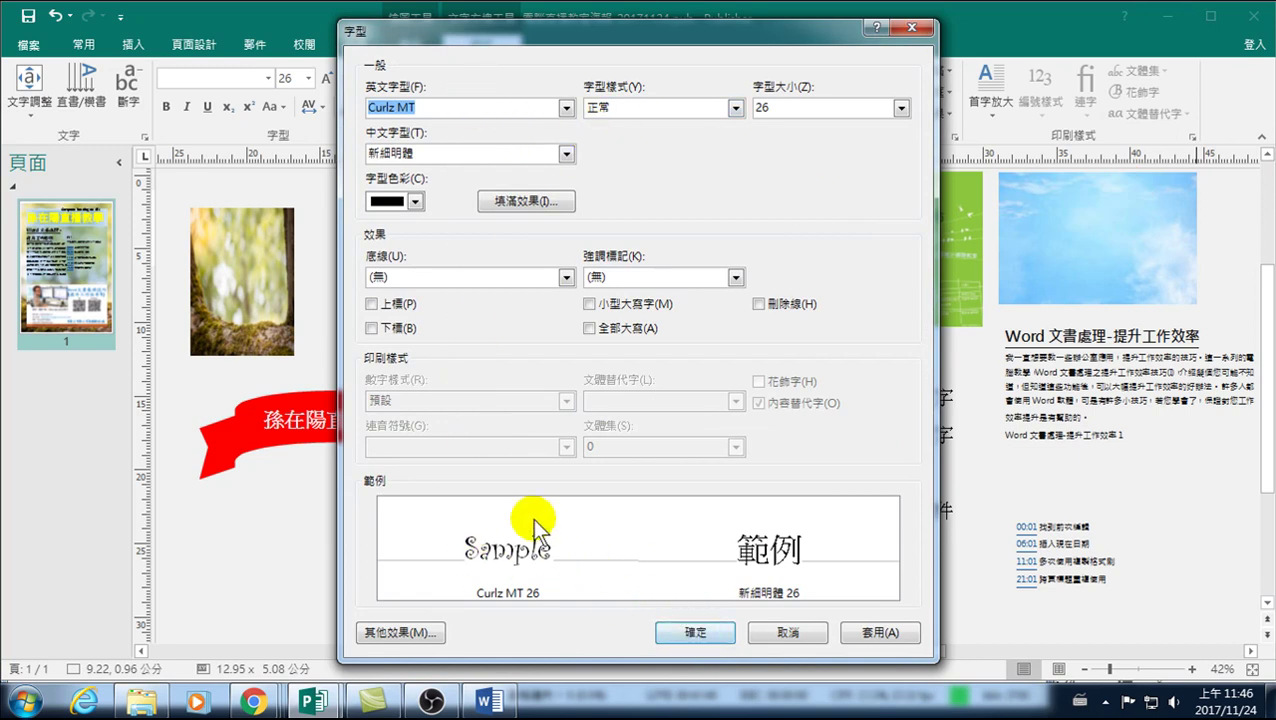
left_click(566, 108)
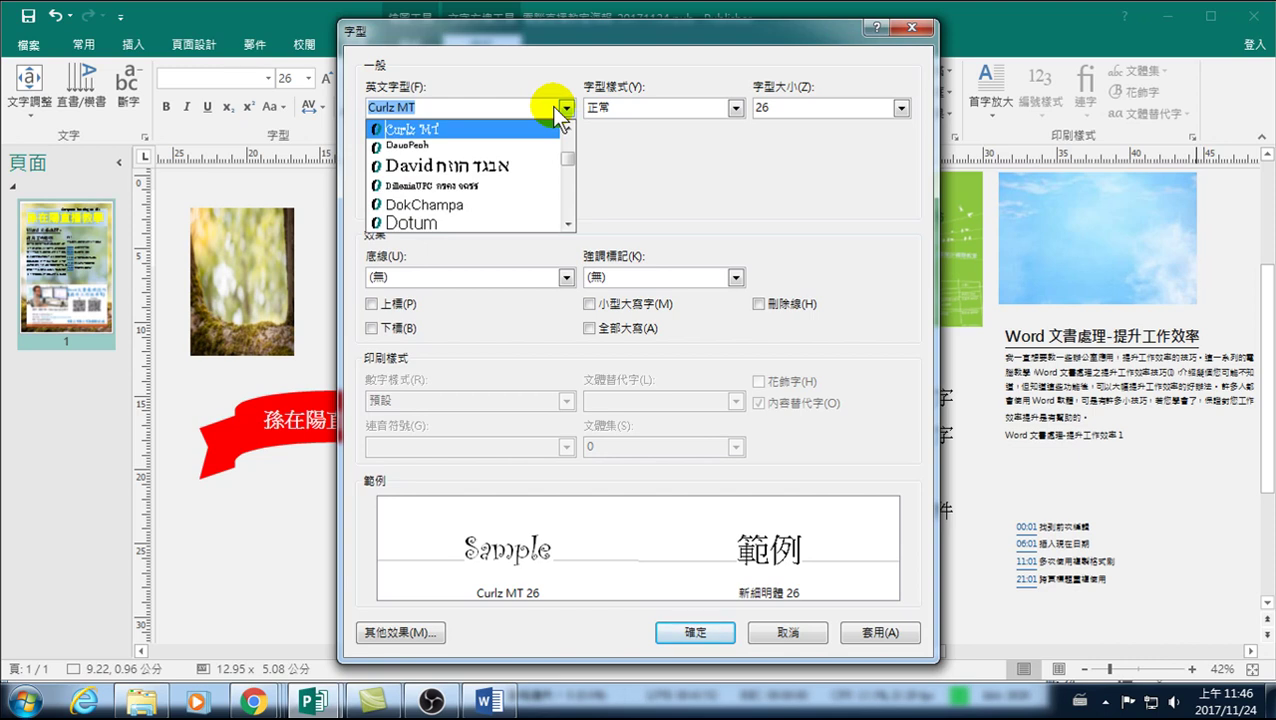
key("Down")
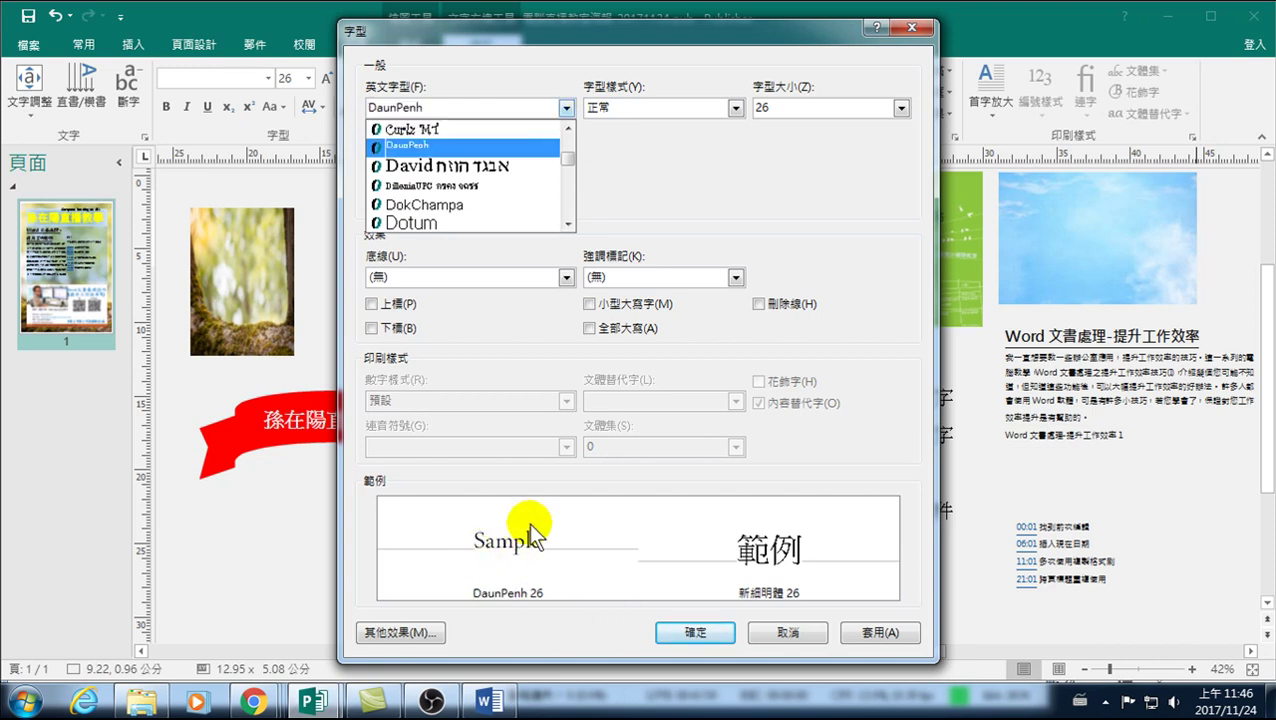
key("Down")
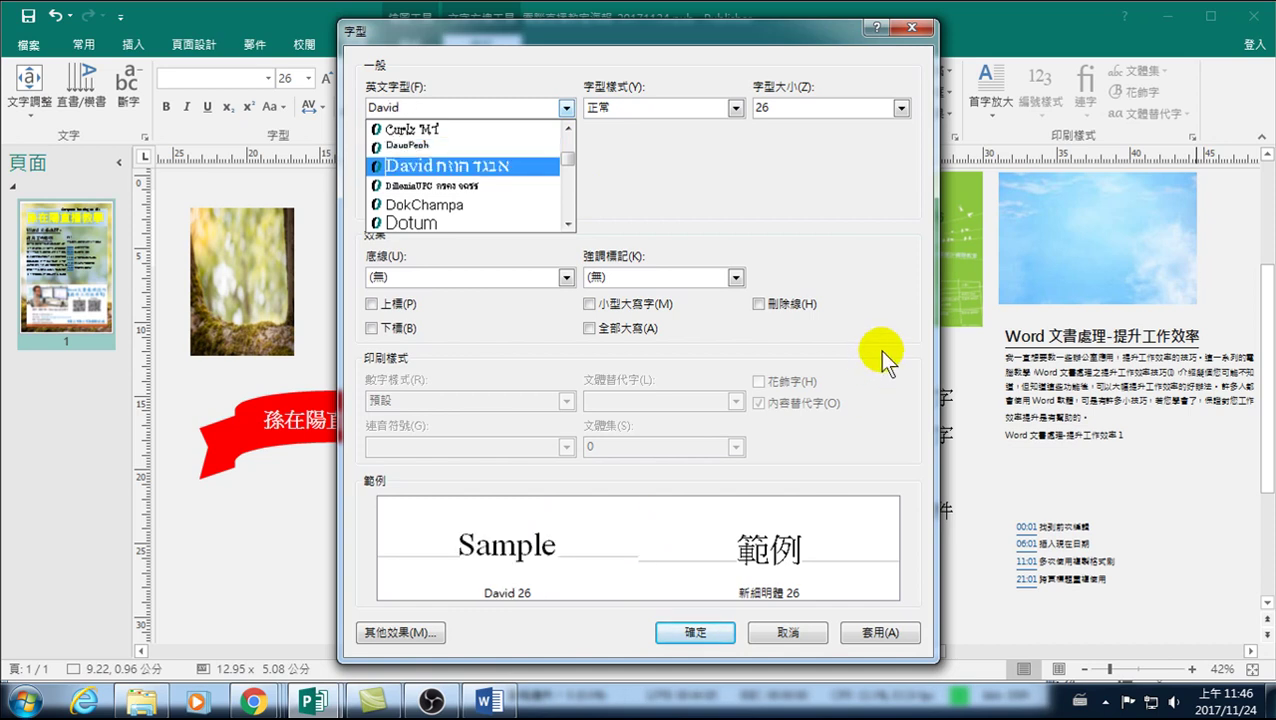
key("Down")
key("Down")
key("Down")
key("Down")
key("Down")
key("Down")
key("Down")
key("Up")
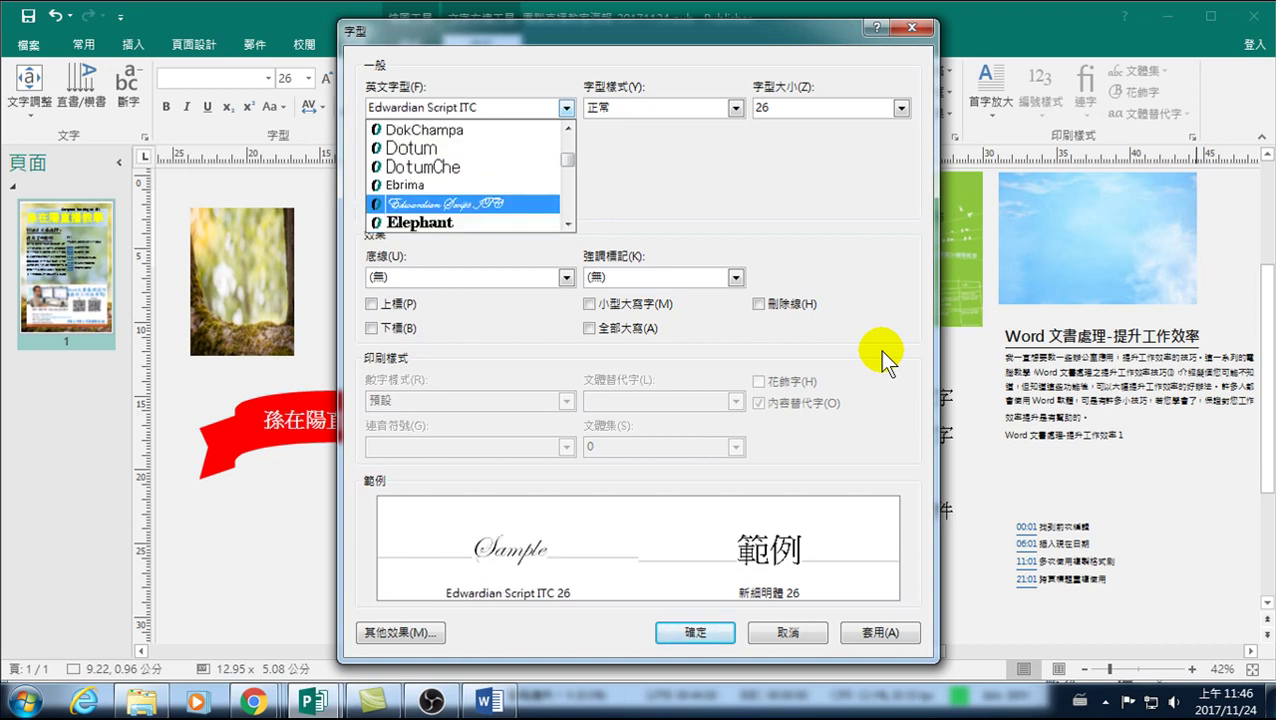
key("Down")
key("Down")
key("Down")
key("Down")
key("Down")
key("Down")
key("Down")
key("Down")
key("Down")
key("Down")
key("Down")
key("Down")
key("Down")
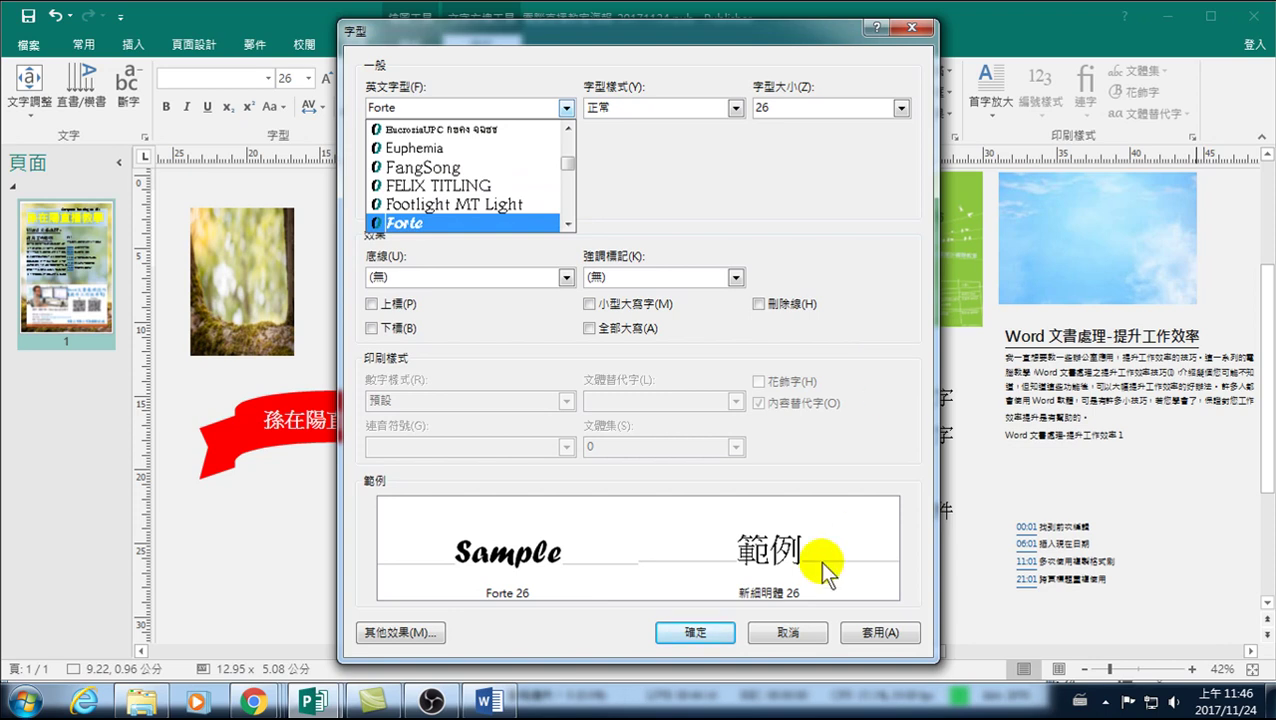
left_click(689, 633)
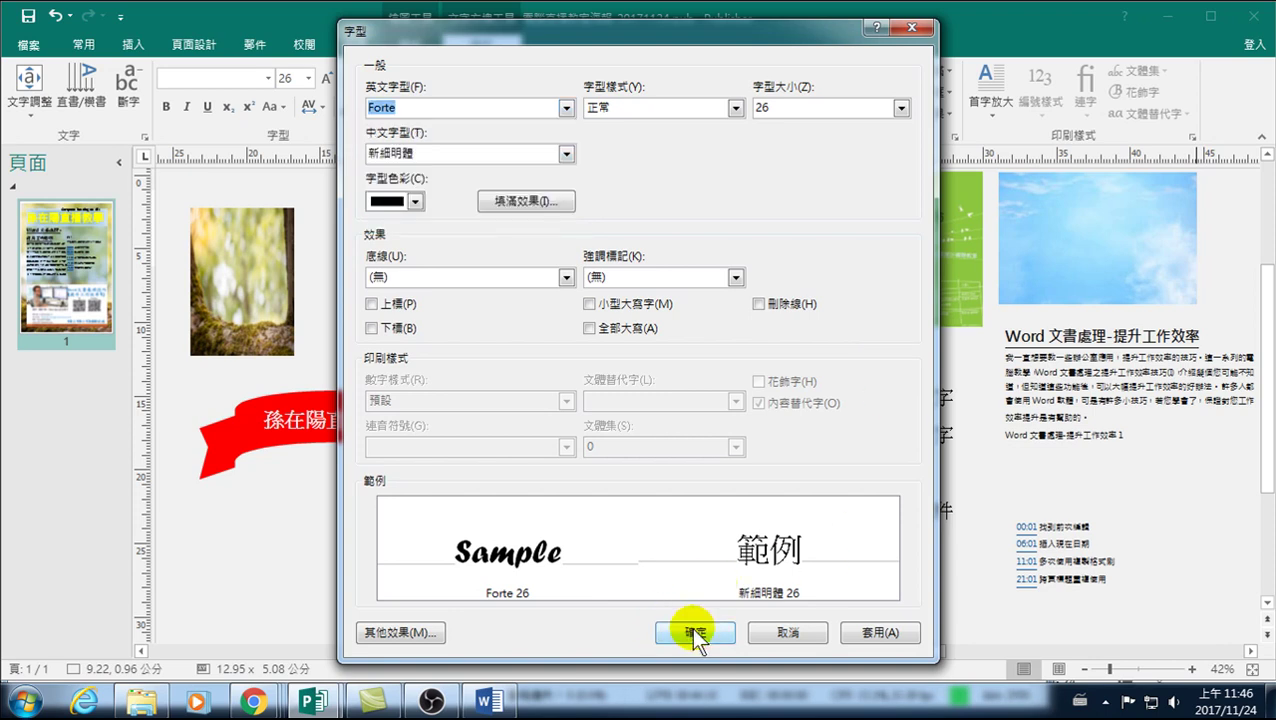
left_click(696, 633)
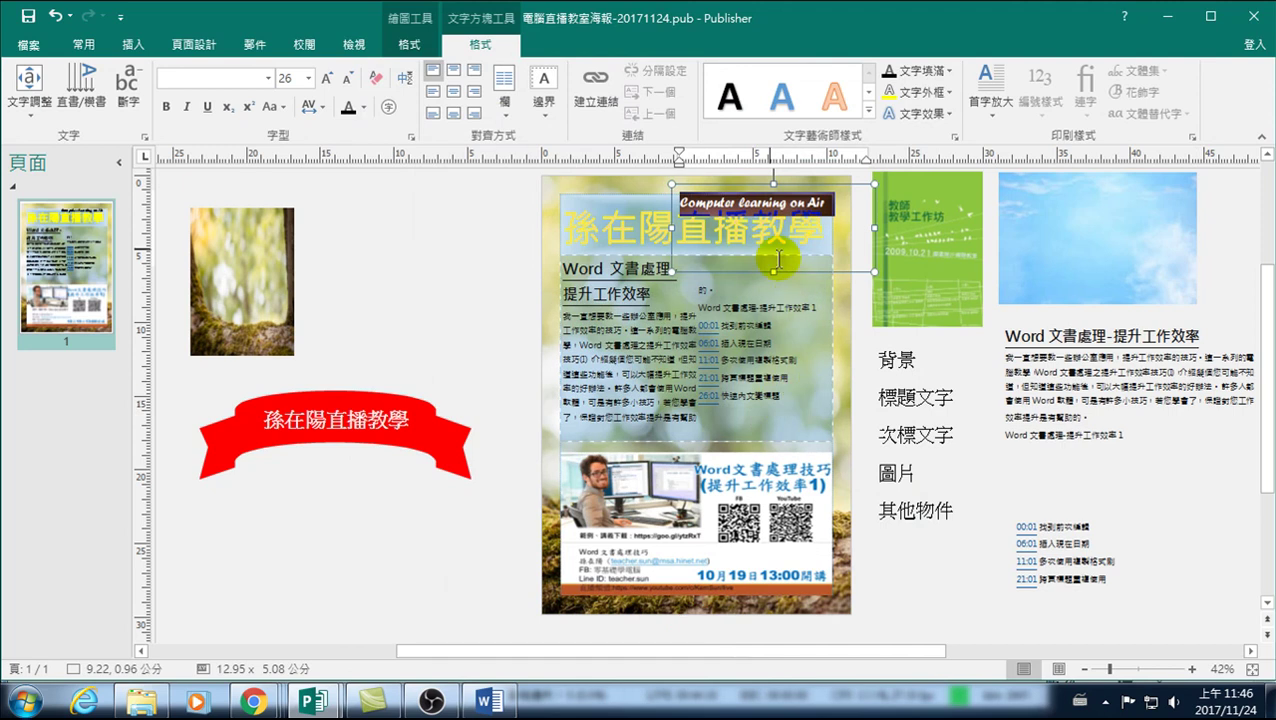
- Select all of 'Computer learning on Air' and show the ribbon font list
left_click(445, 259)
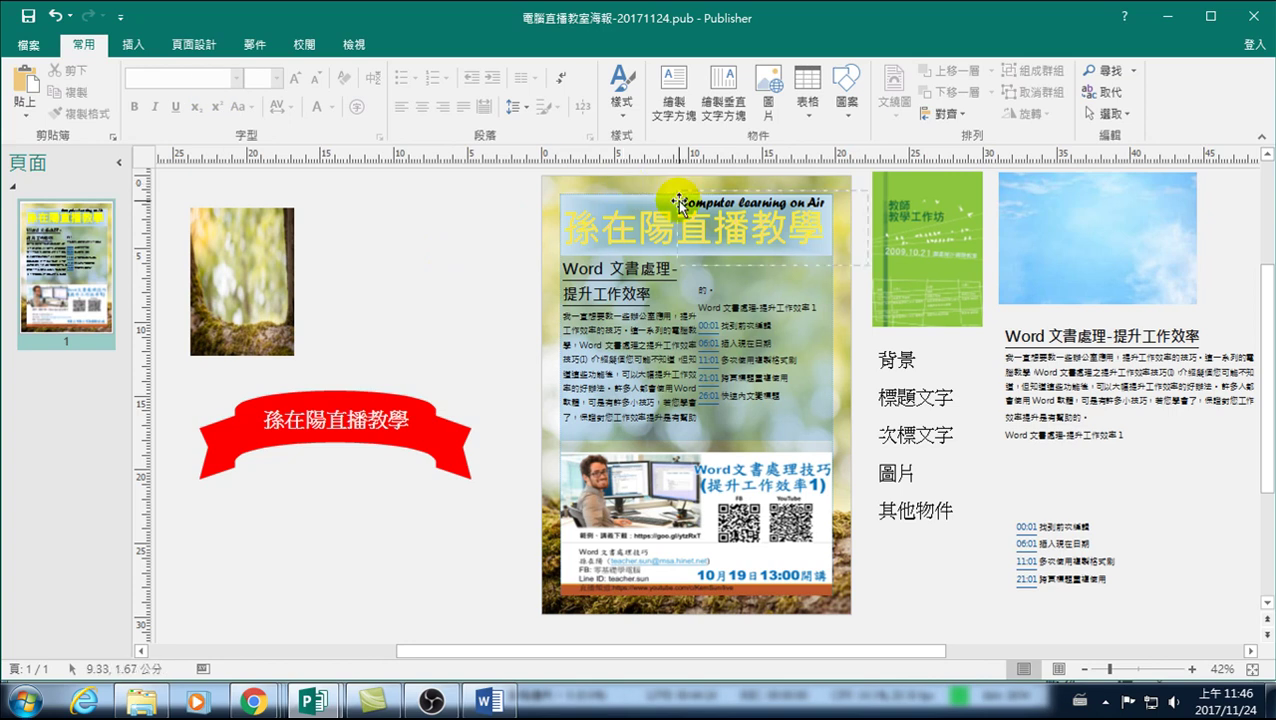
double_click(708, 205)
left_click(708, 207)
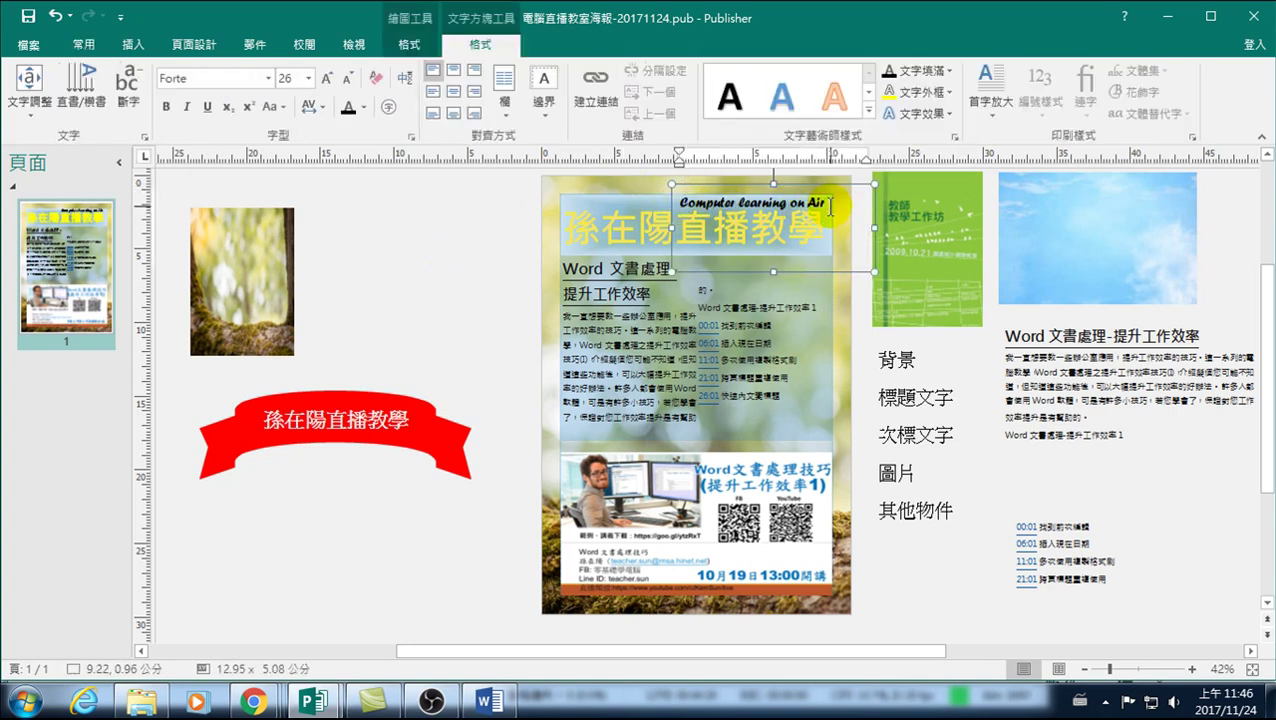
left_click_drag(829, 205, 668, 196)
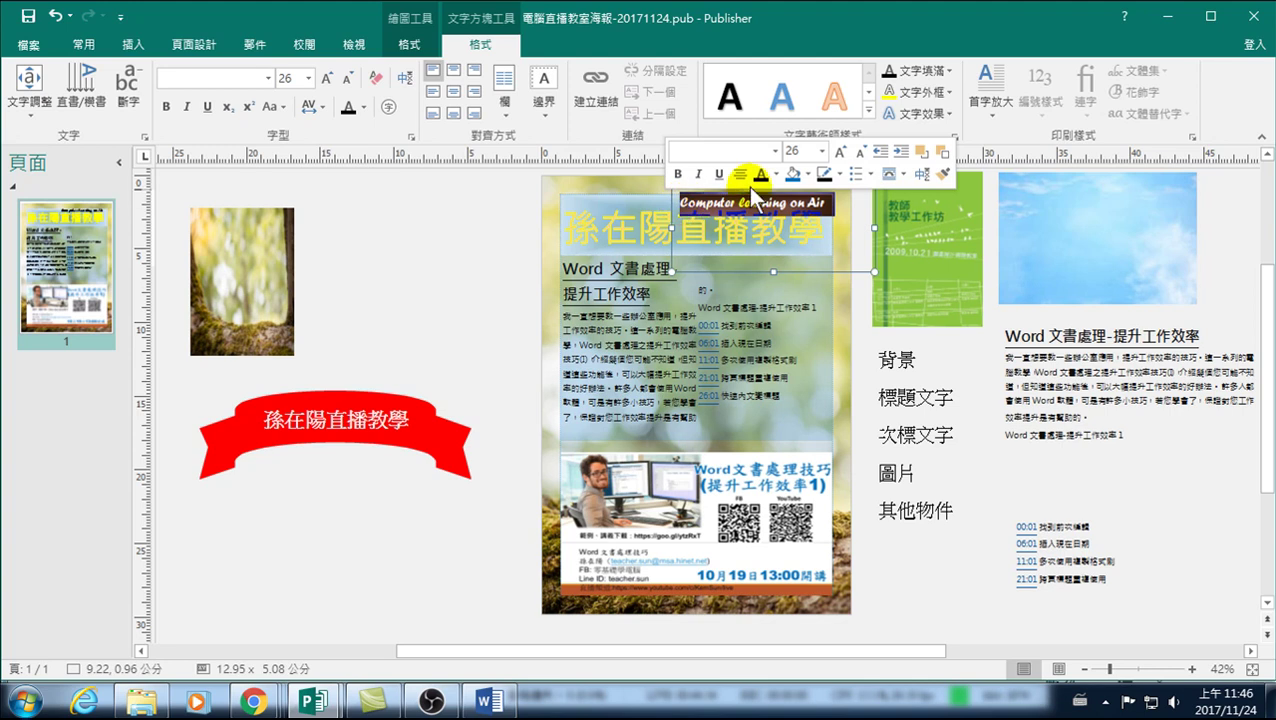
left_click(268, 78)
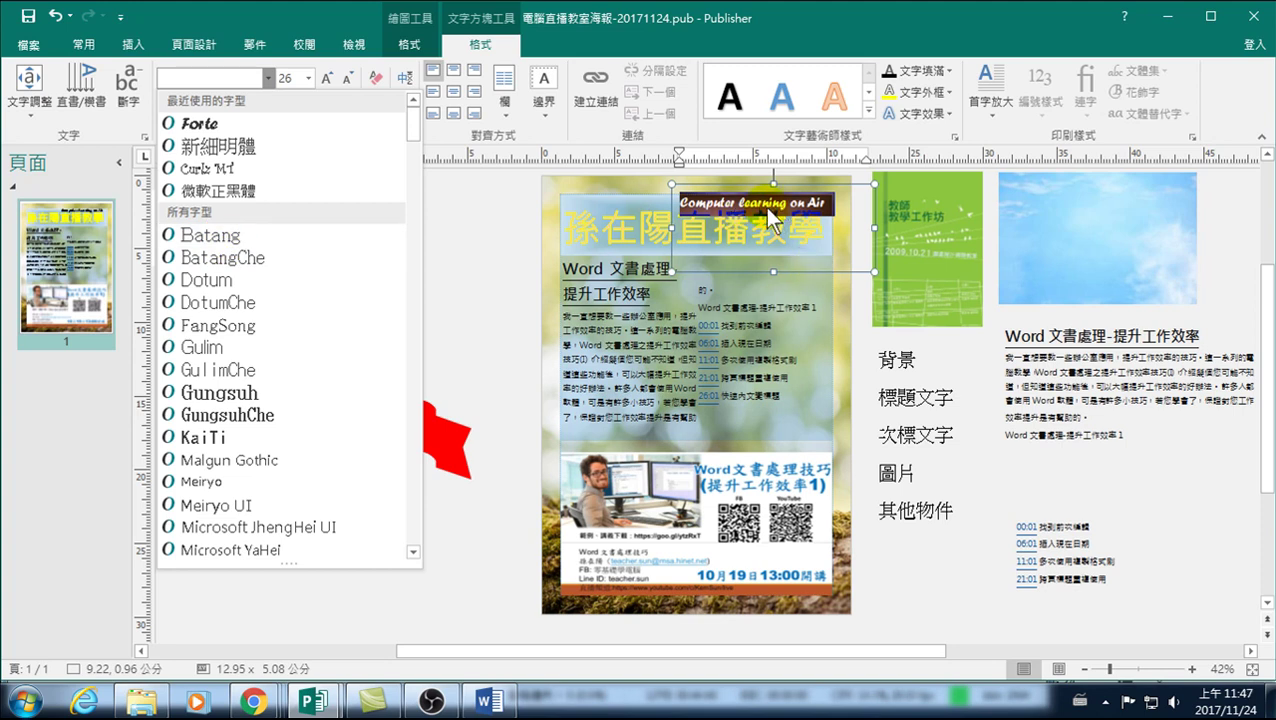
- Apply French Script MT to the subtitle's English text at 26 pt
left_click(1192, 137)
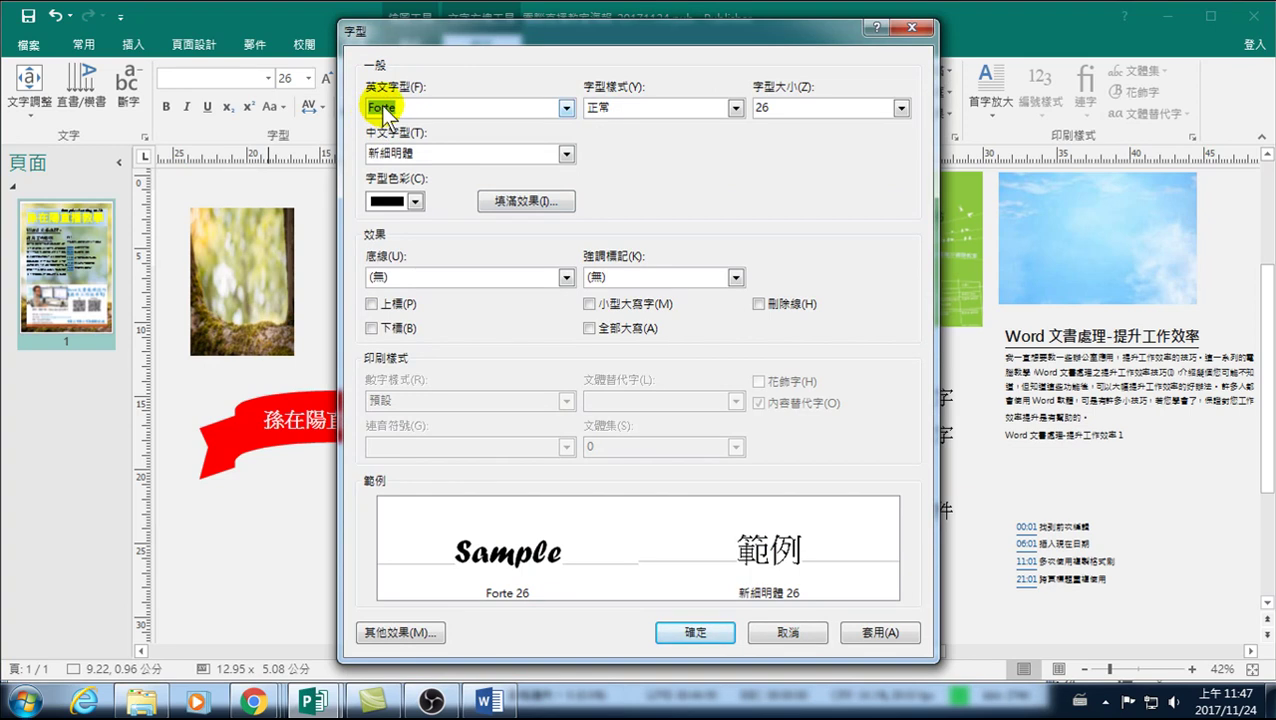
left_click(566, 107)
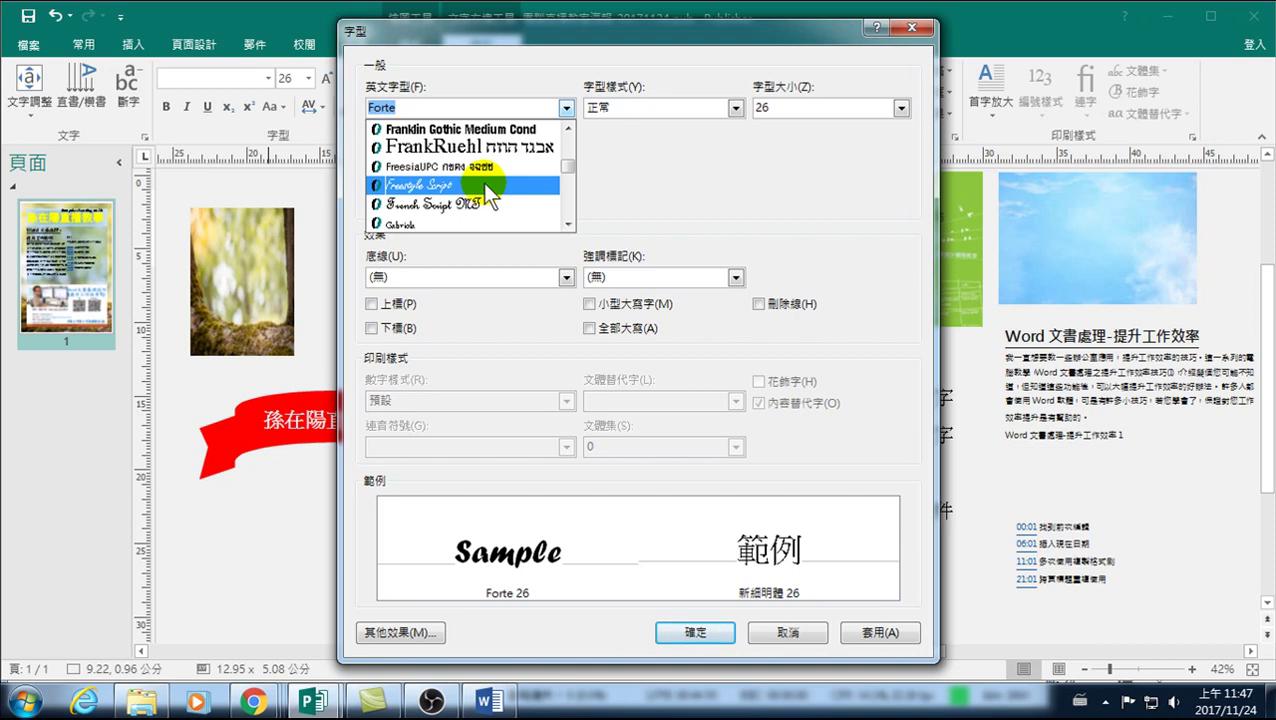
key("Down")
key("Up")
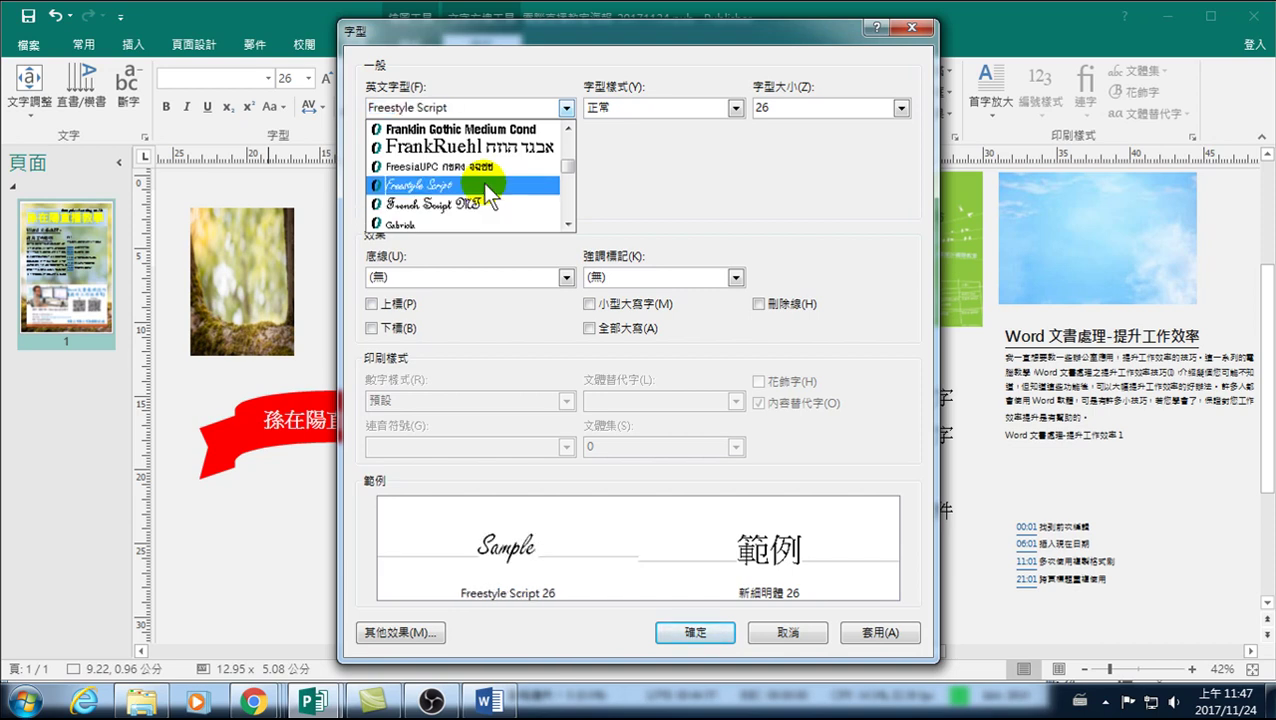
key("Down")
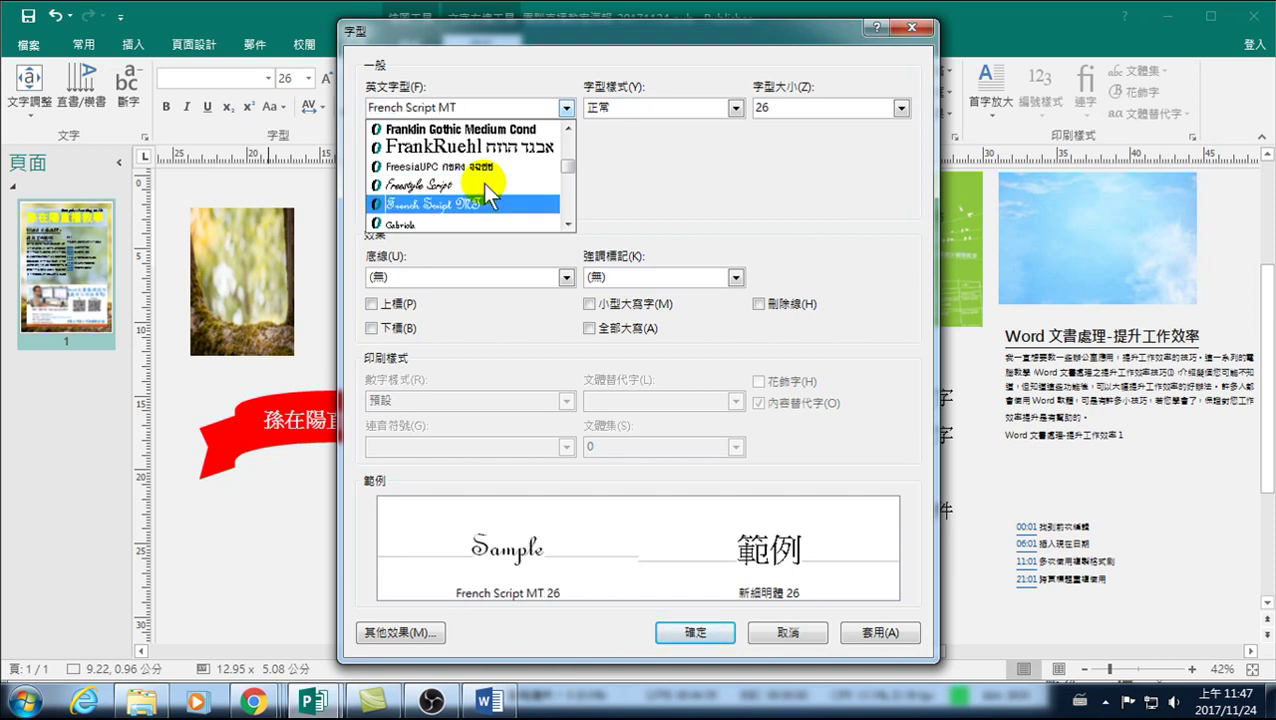
key("Down")
key("Up")
left_click(698, 634)
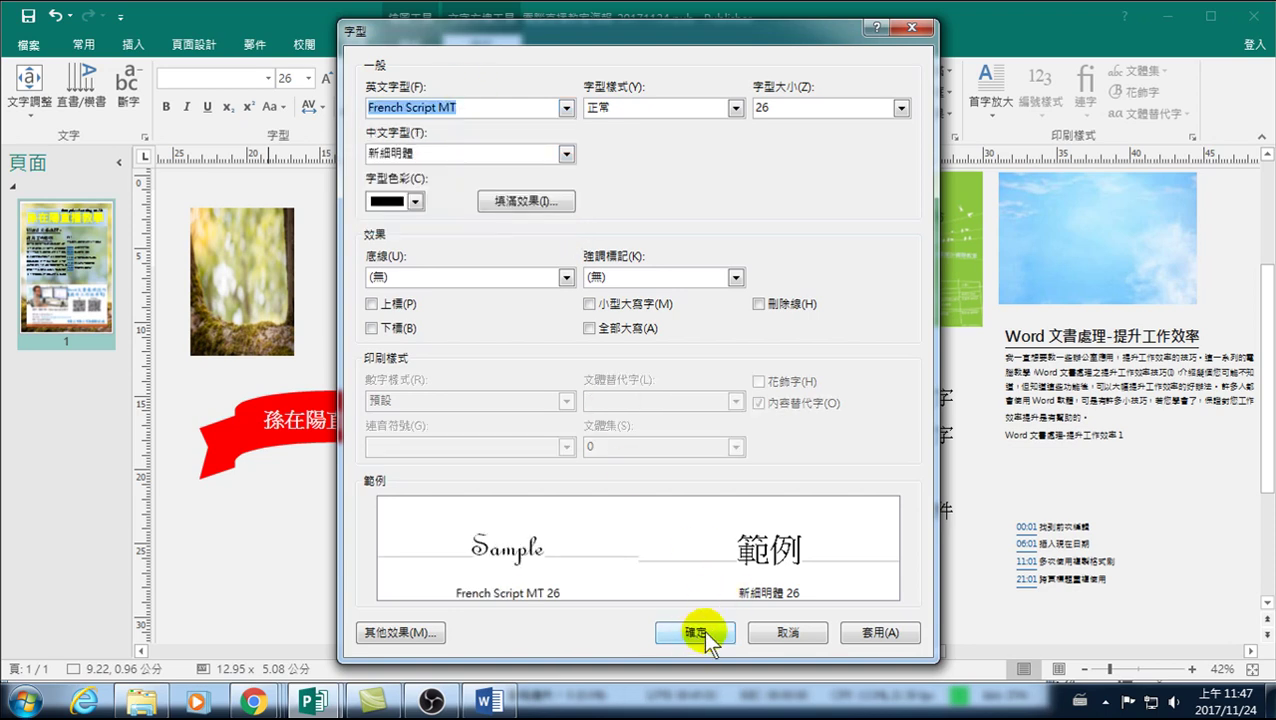
left_click(705, 634)
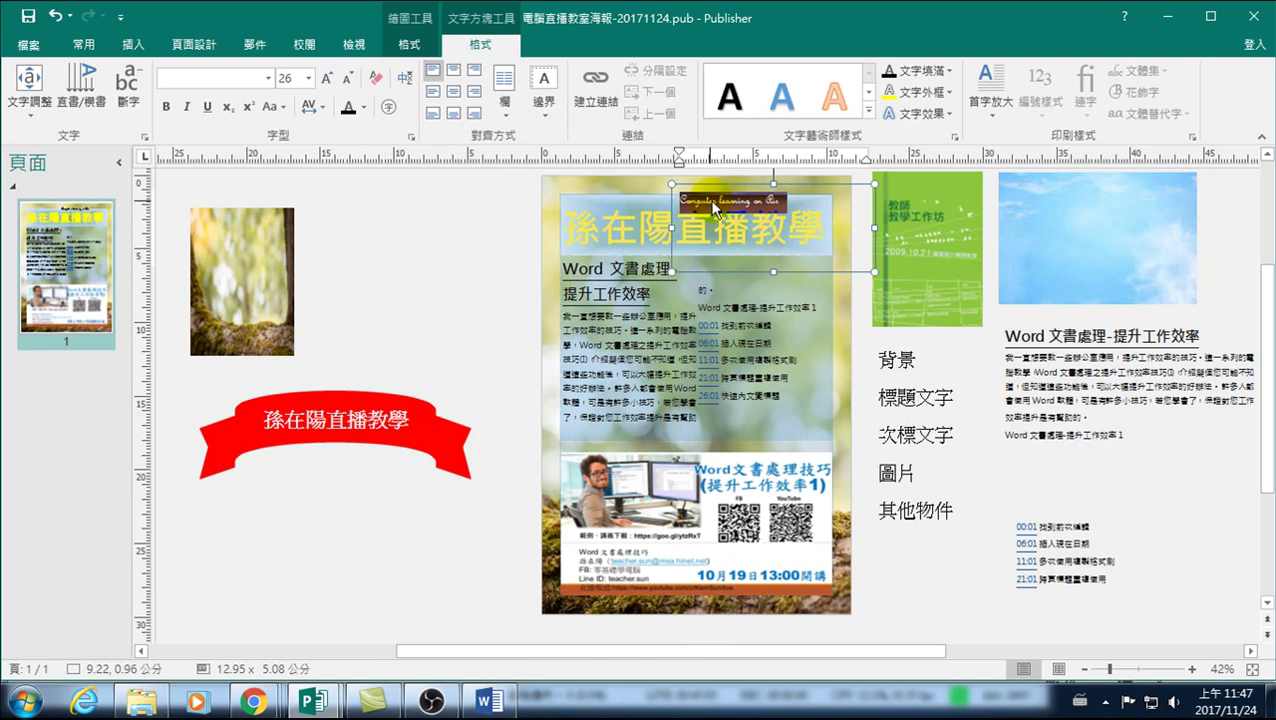
- Nudge the green image right, move the subtitle box to the top right, and save
left_click_drag(874, 216, 902, 215)
left_click(710, 205)
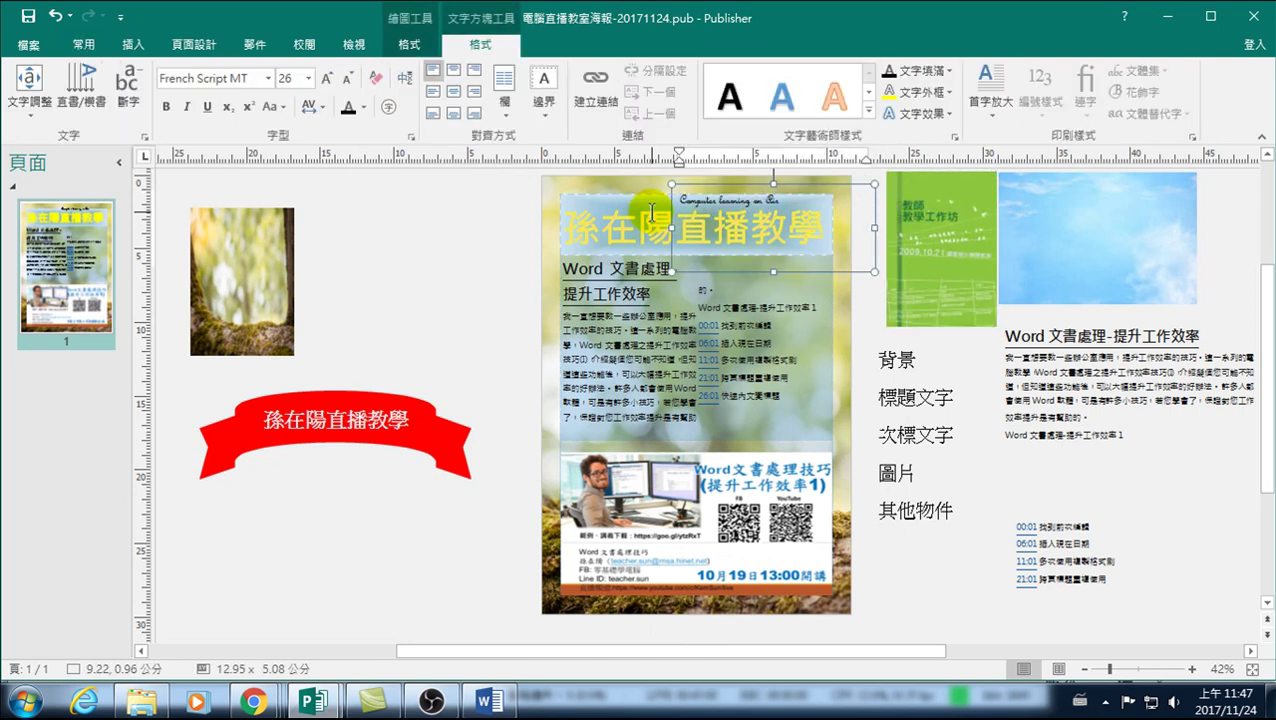
left_click_drag(710, 205, 748, 205)
left_click(427, 284)
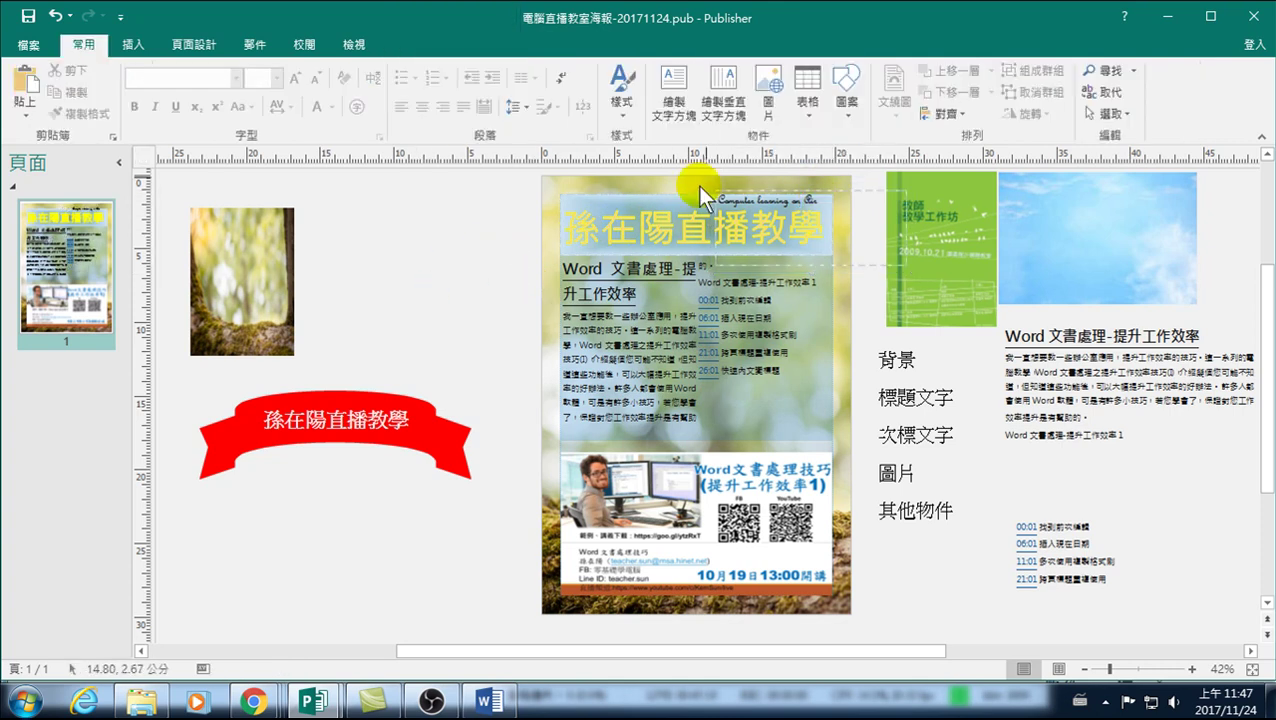
left_click(25, 14)
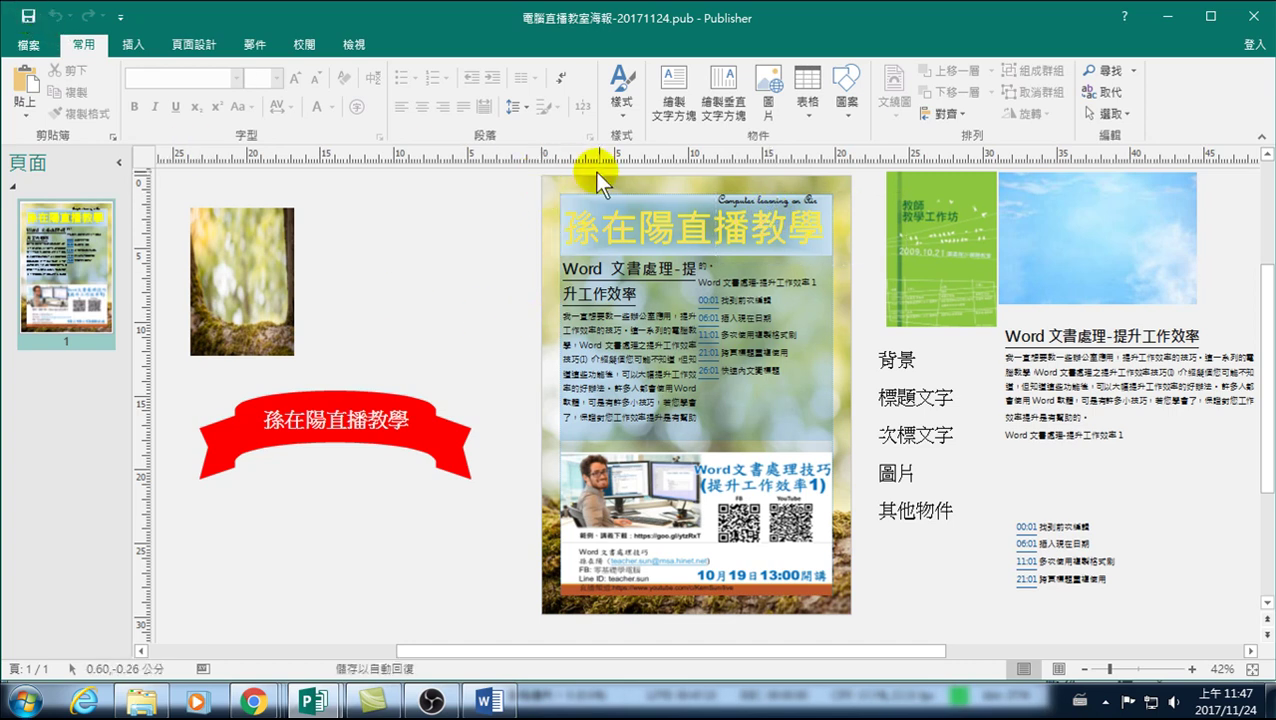